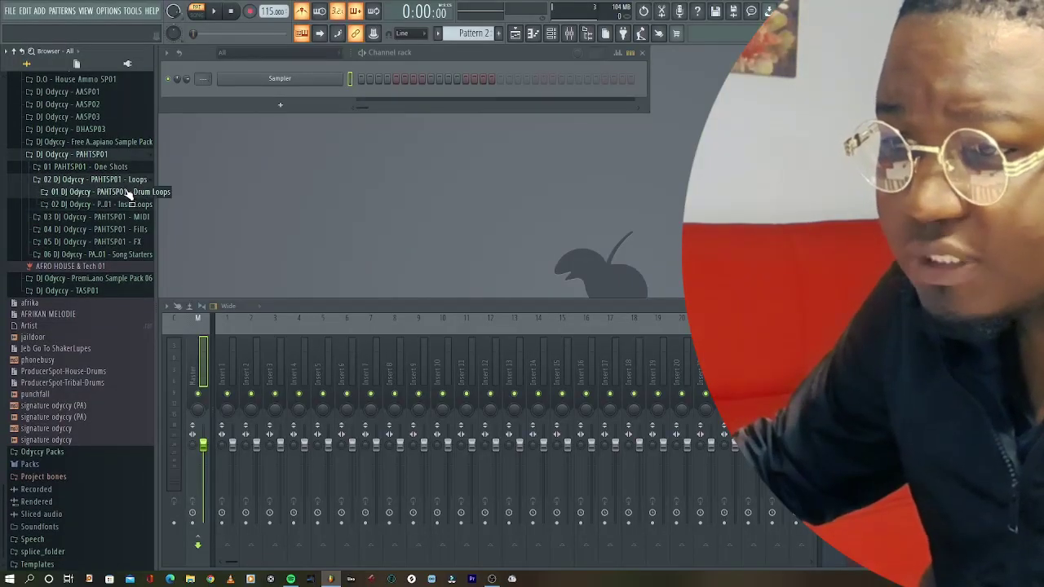
Open Drum Loops > Percussion Loops, preview the P5 and P2 loops, and bring up P2's options.
{"action": "left_click", "coordinate": [102, 192]}
{"action": "left_click", "coordinate": [102, 229]}
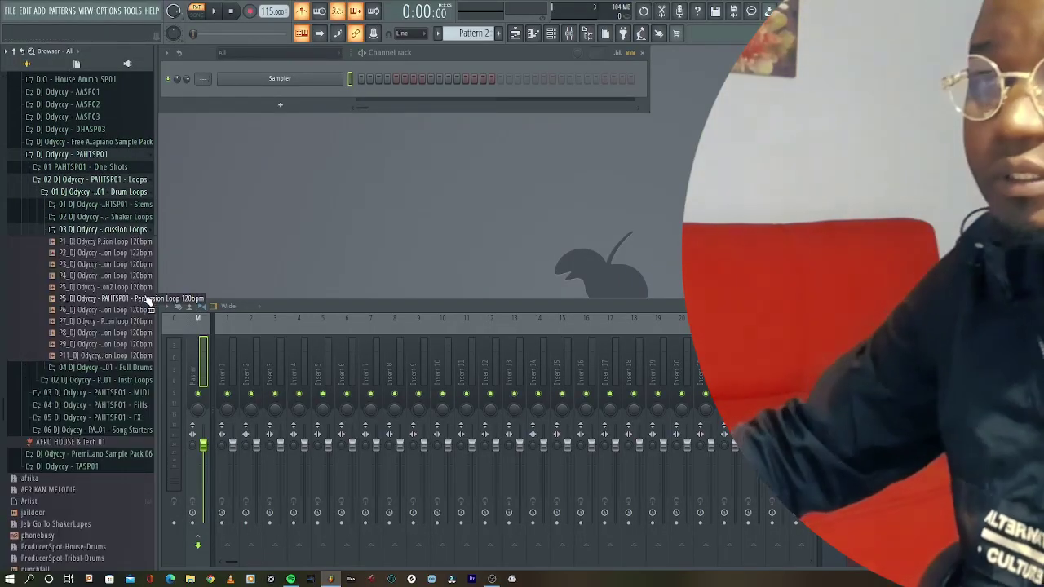
{"action": "left_click", "coordinate": [140, 299]}
{"action": "left_click", "coordinate": [139, 255]}
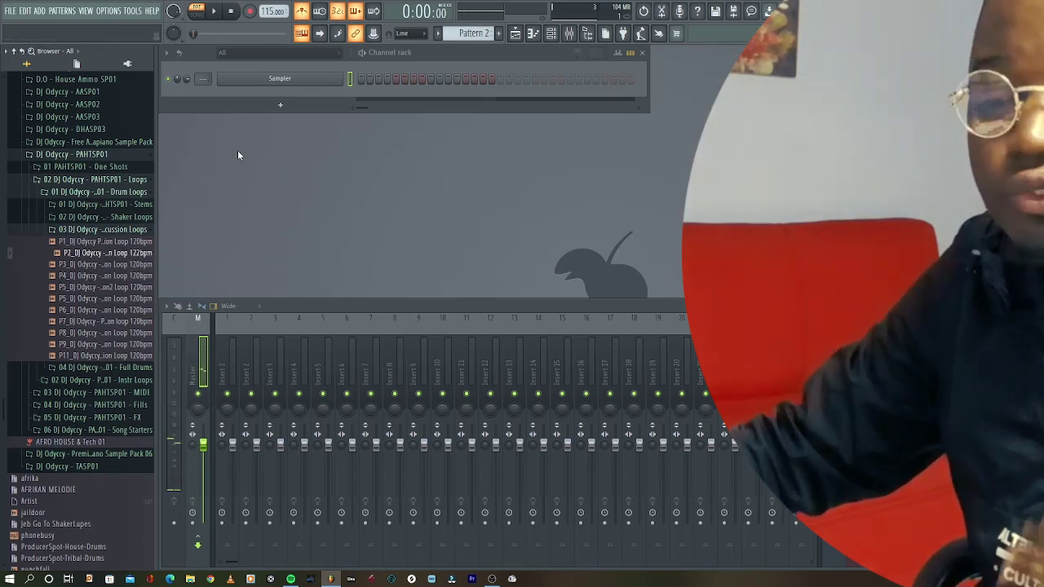
{"action": "scroll", "coordinate": [141, 273], "scroll_direction": "up", "scroll_amount": 1}
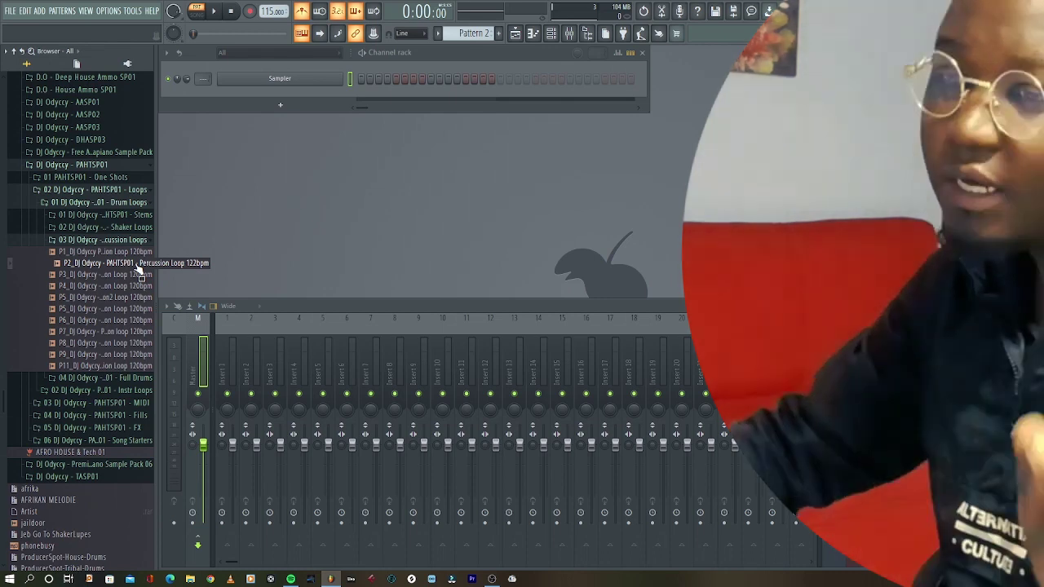
{"action": "right_click", "coordinate": [109, 266]}
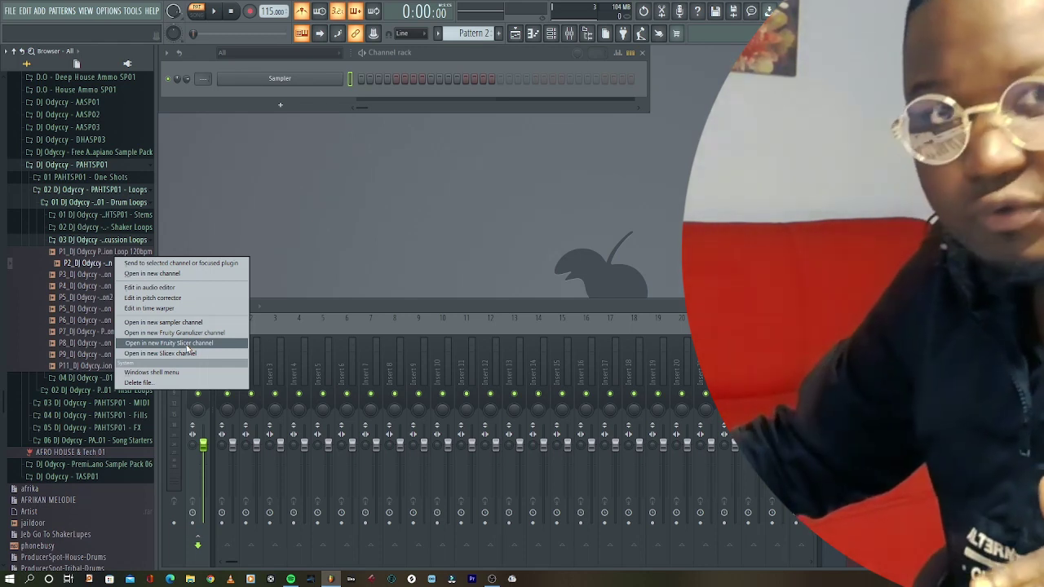
Load the P2 Percussion Loop 122bpm into a new Fruity Slicer channel and move its window aside.
{"action": "left_click", "coordinate": [186, 343]}
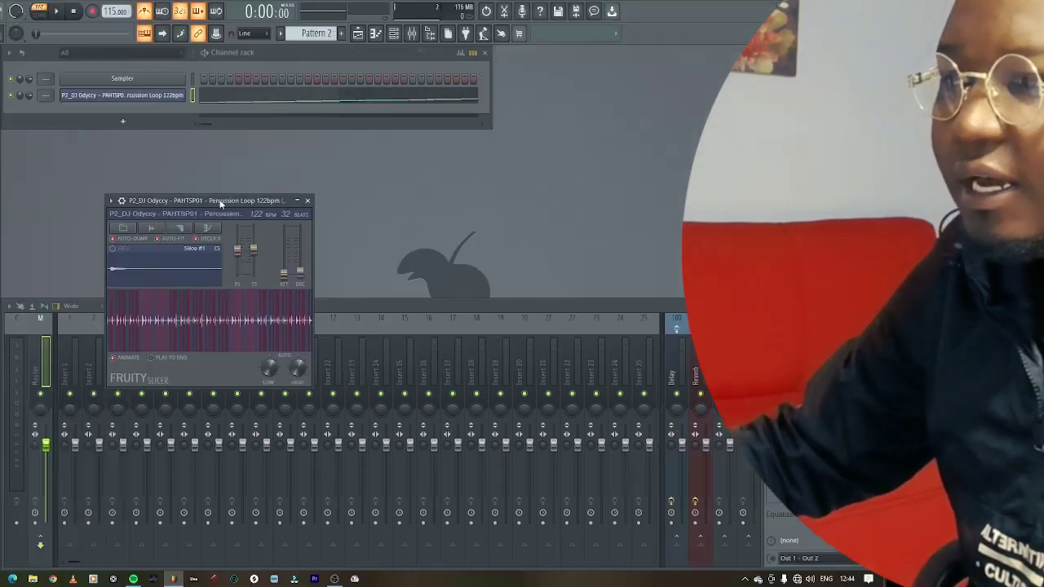
{"action": "left_click_drag", "start_coordinate": [379, 204], "coordinate": [504, 173]}
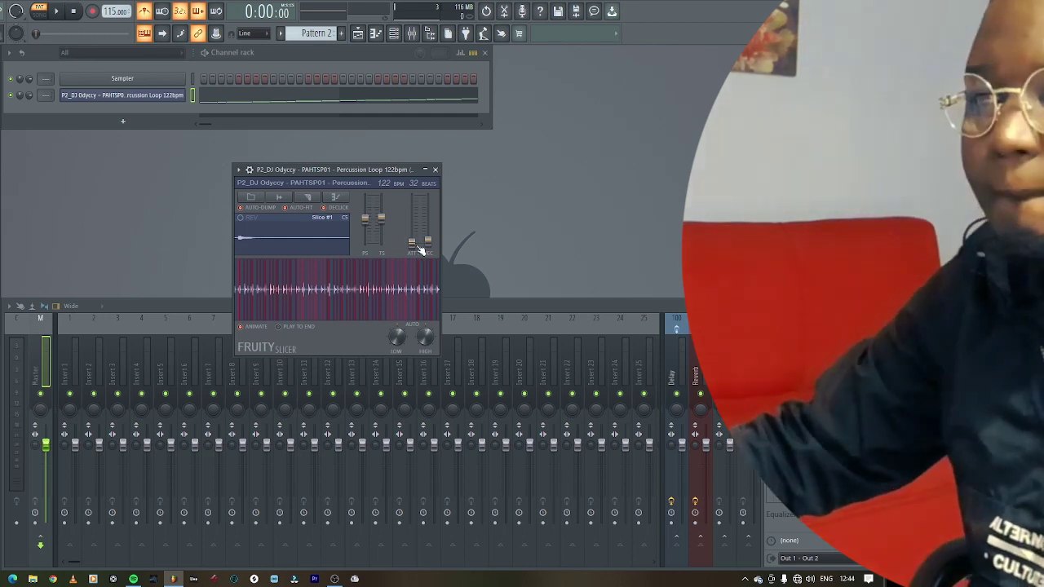
Delete all the default slice notes from the P2 loop's piano roll.
{"action": "left_click", "coordinate": [437, 171]}
{"action": "key", "text": "F7"}
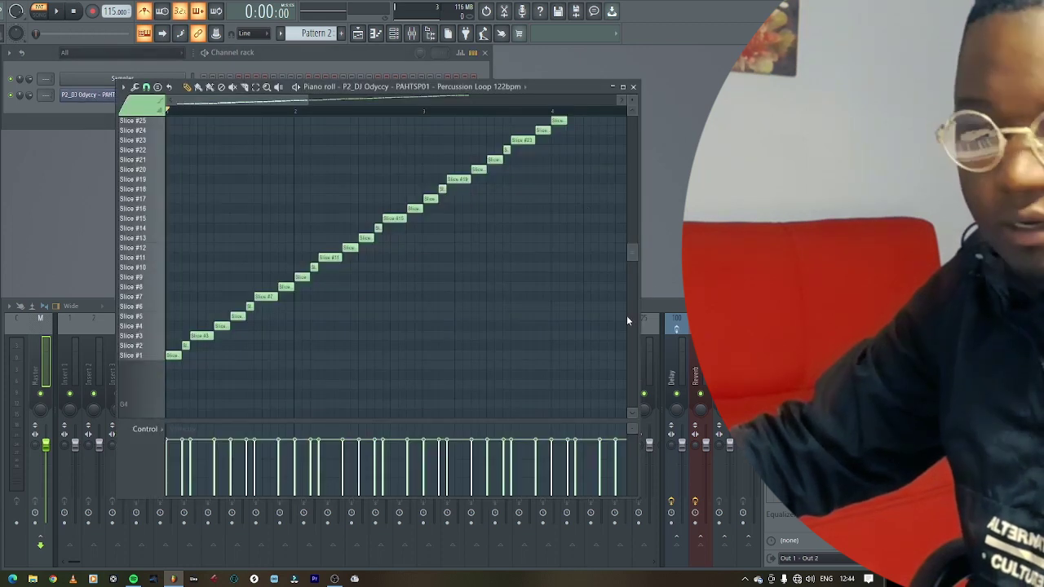
{"action": "key", "text": "ctrl+a"}
{"action": "key", "text": "Delete"}
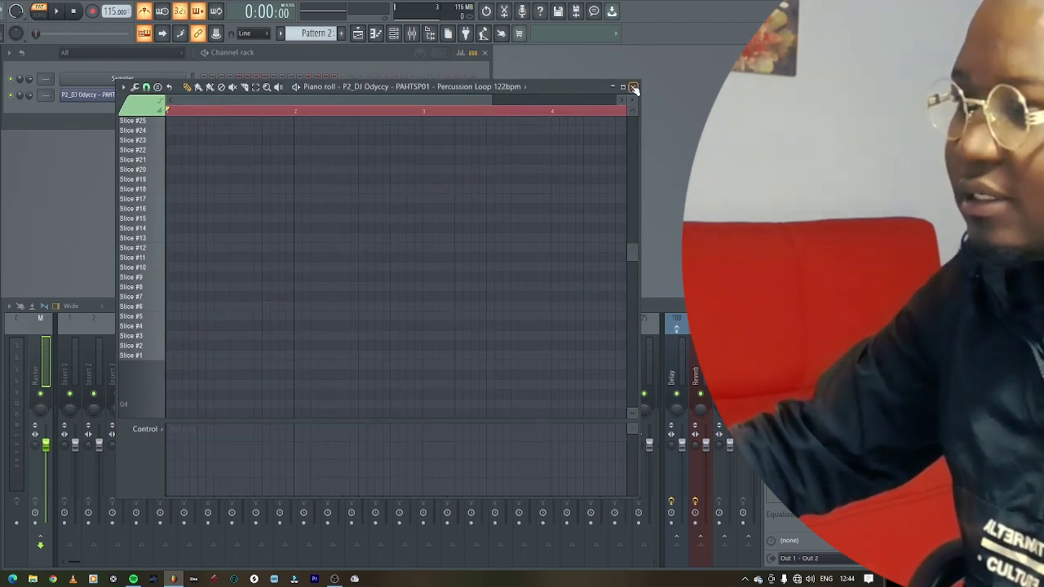
{"action": "left_click", "coordinate": [634, 87]}
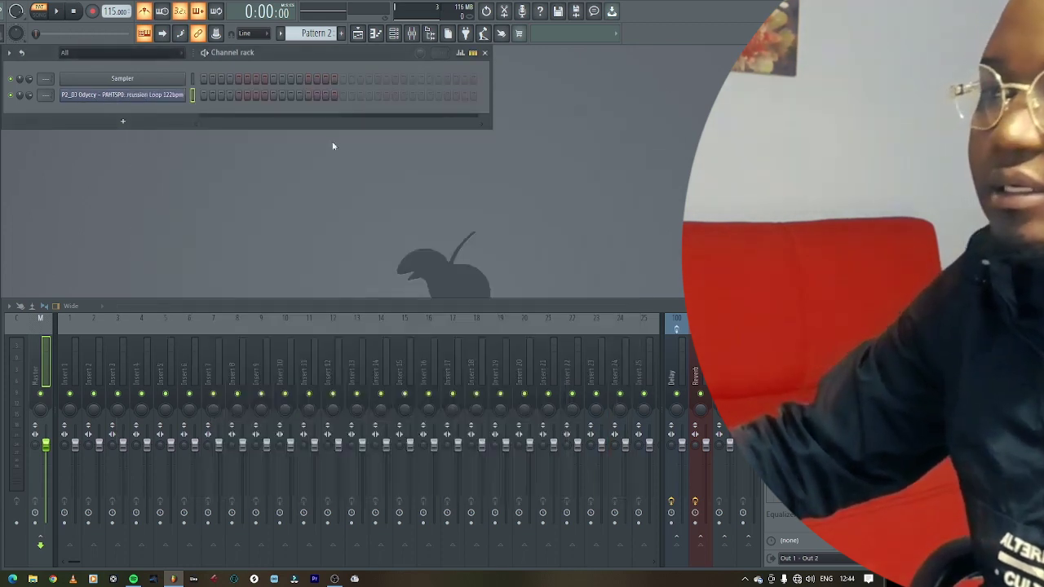
Reopen and enlarge the piano roll, then place a Slice #1 note at the start of bar 1.
{"action": "left_click", "coordinate": [392, 34]}
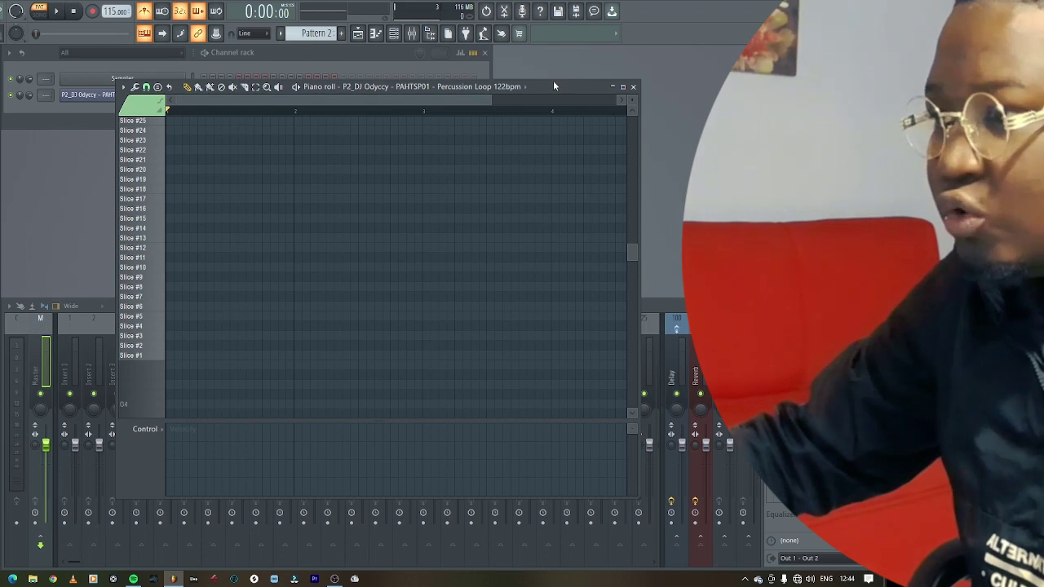
{"action": "left_click_drag", "start_coordinate": [554, 86], "coordinate": [404, 51]}
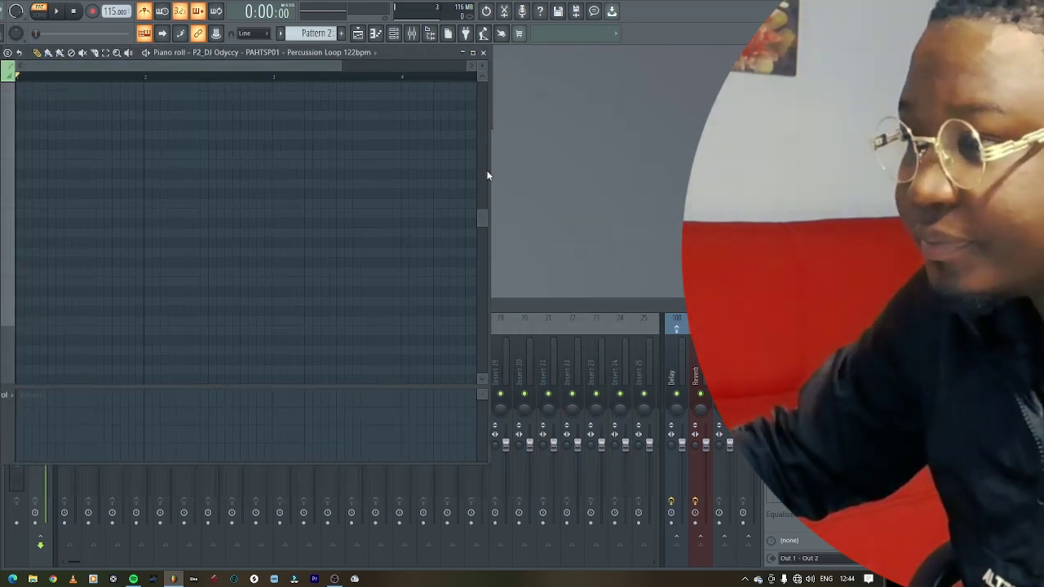
{"action": "left_click_drag", "start_coordinate": [489, 171], "coordinate": [698, 171]}
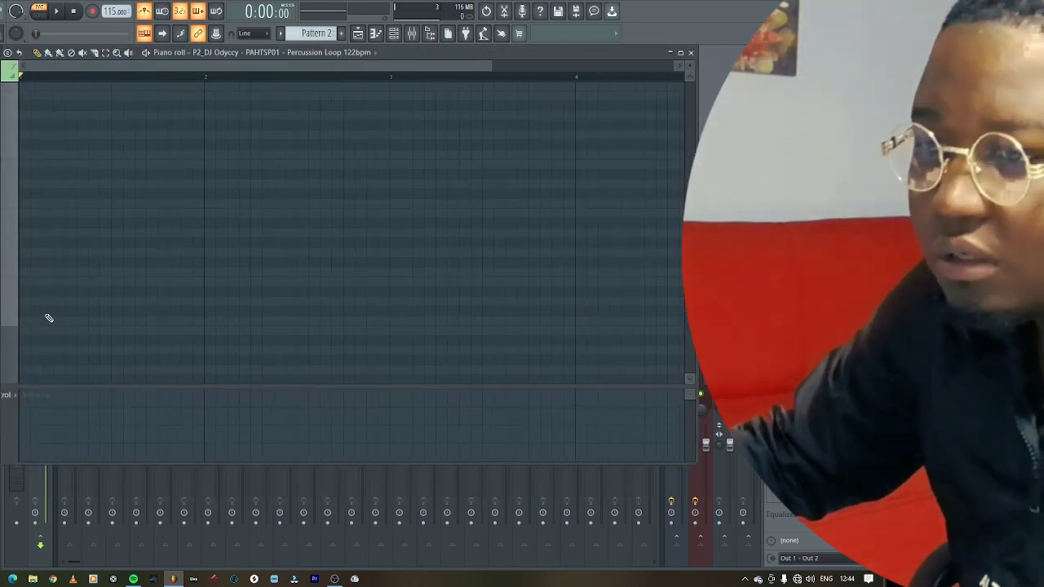
{"action": "left_click_drag", "start_coordinate": [393, 56], "coordinate": [485, 72]}
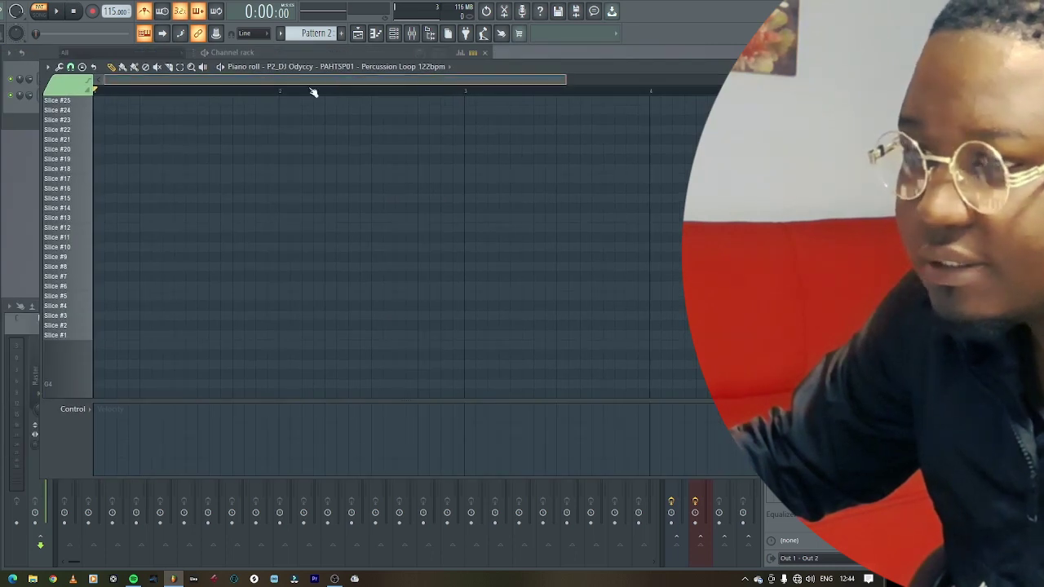
{"action": "left_click", "coordinate": [82, 337]}
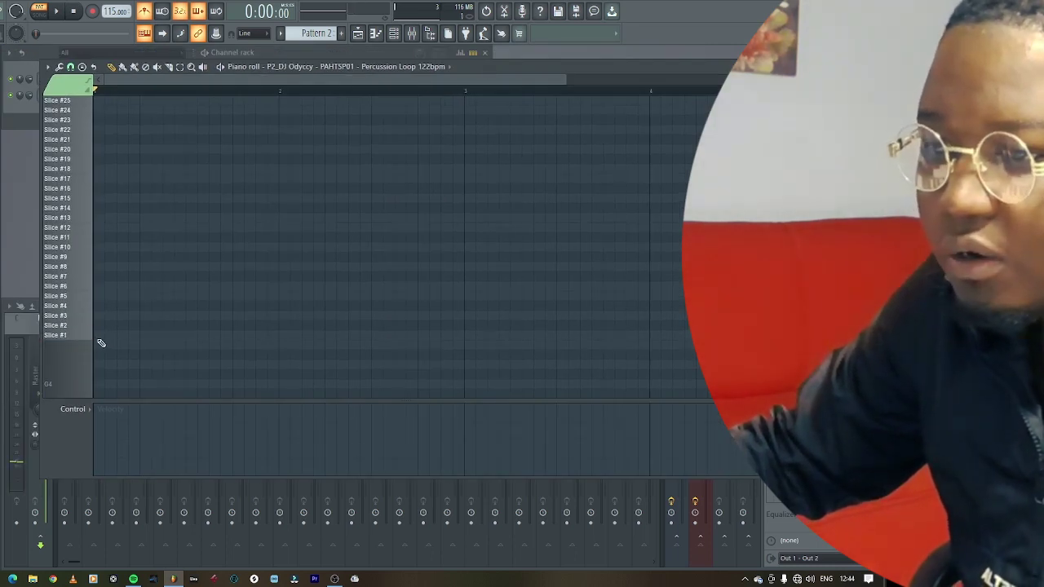
{"action": "left_click", "coordinate": [104, 336]}
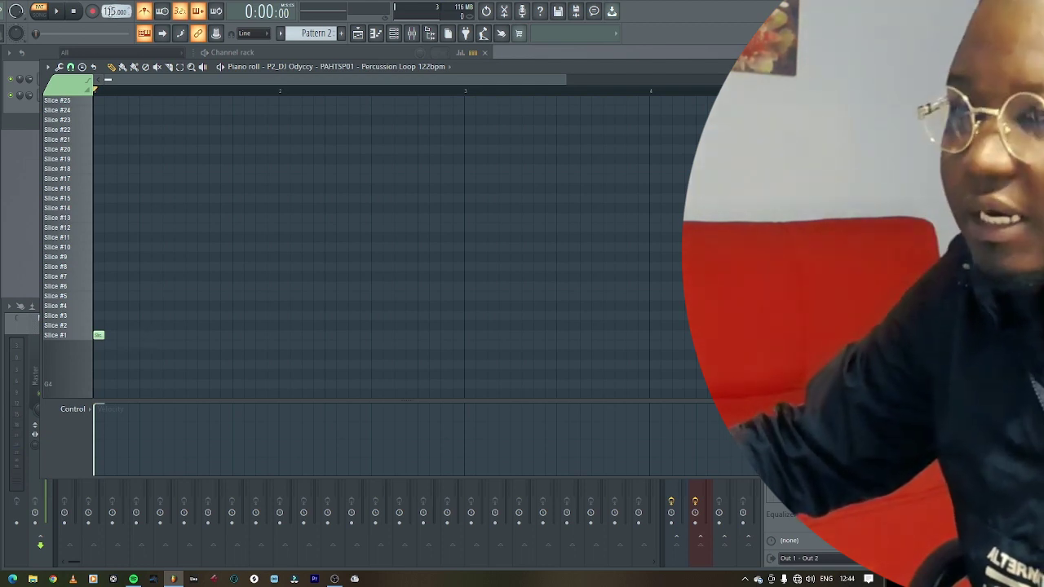
Lower the project tempo to 112 BPM and play the pattern.
{"action": "left_click_drag", "start_coordinate": [115, 11], "coordinate": [115, 16]}
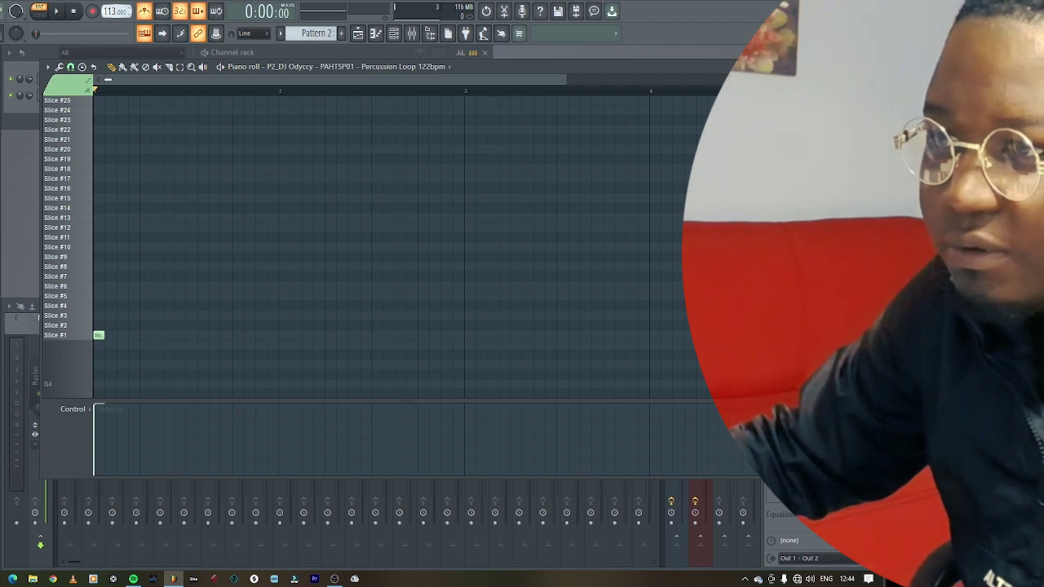
{"action": "key", "text": "space"}
{"action": "key", "text": "space"}
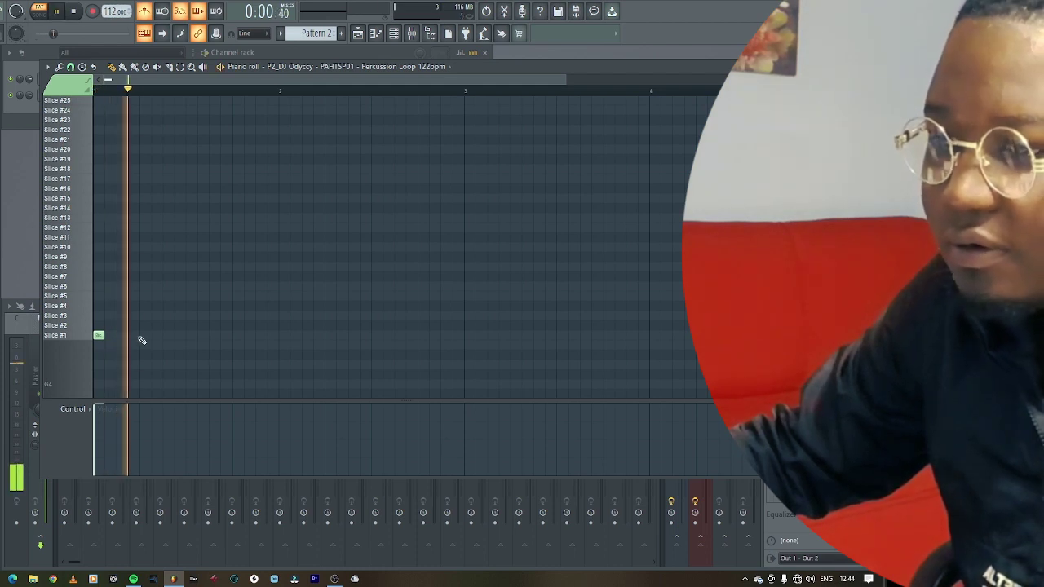
{"action": "key", "text": "space"}
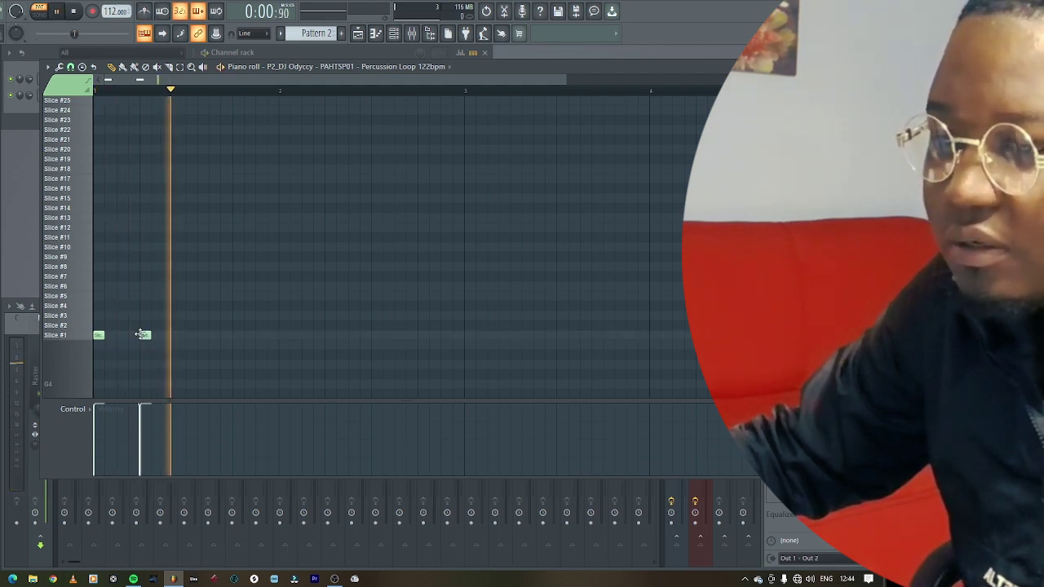
Add four more Slice #1 notes across the first bar to form a rhythm.
{"action": "left_click", "coordinate": [145, 335]}
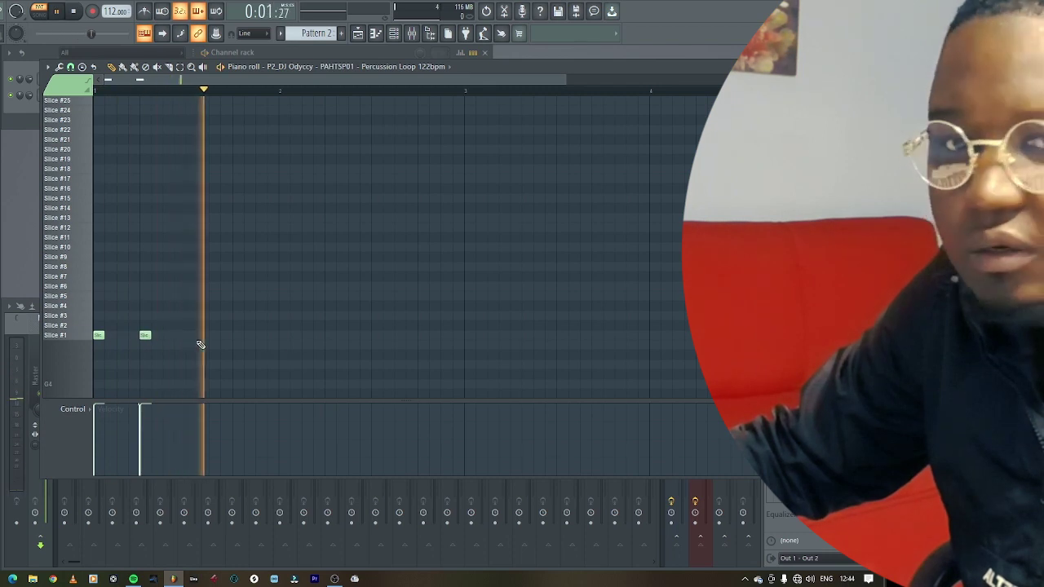
{"action": "key", "text": "space"}
{"action": "key", "text": "space"}
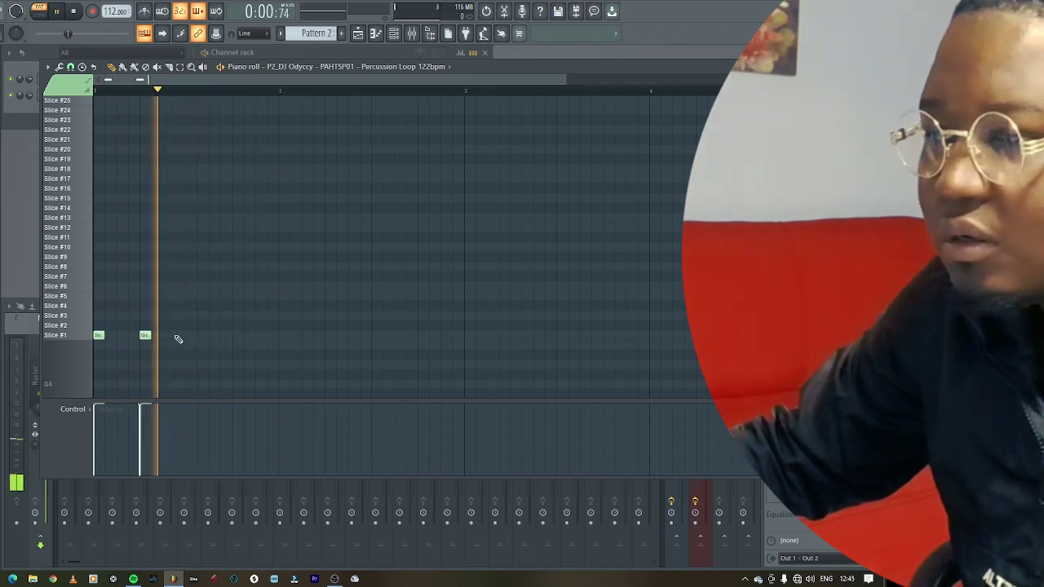
{"action": "left_click", "coordinate": [180, 335]}
{"action": "left_click", "coordinate": [215, 335]}
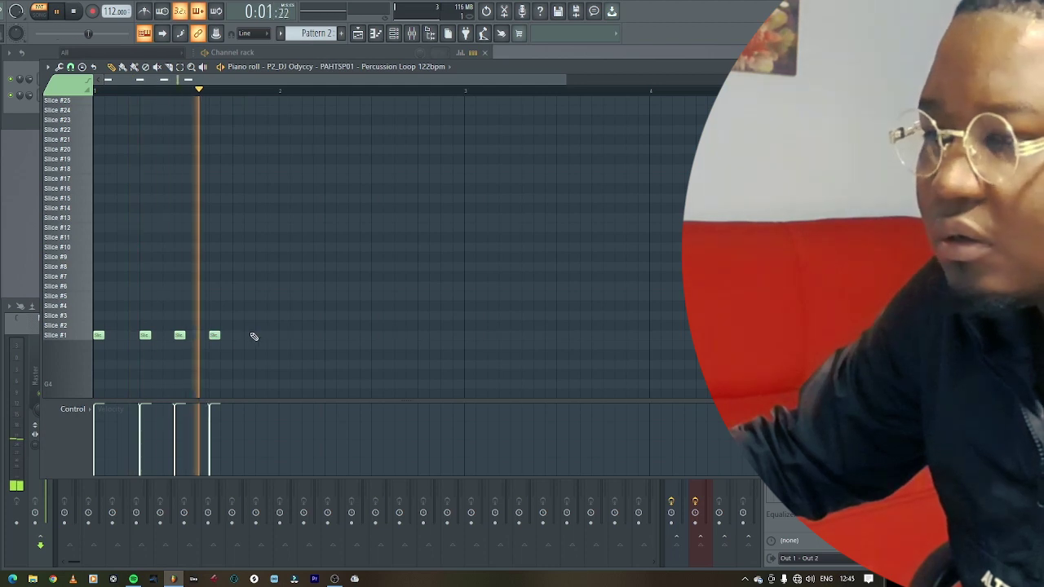
{"action": "left_click", "coordinate": [261, 335]}
{"action": "key", "text": "space"}
{"action": "key", "text": "space"}
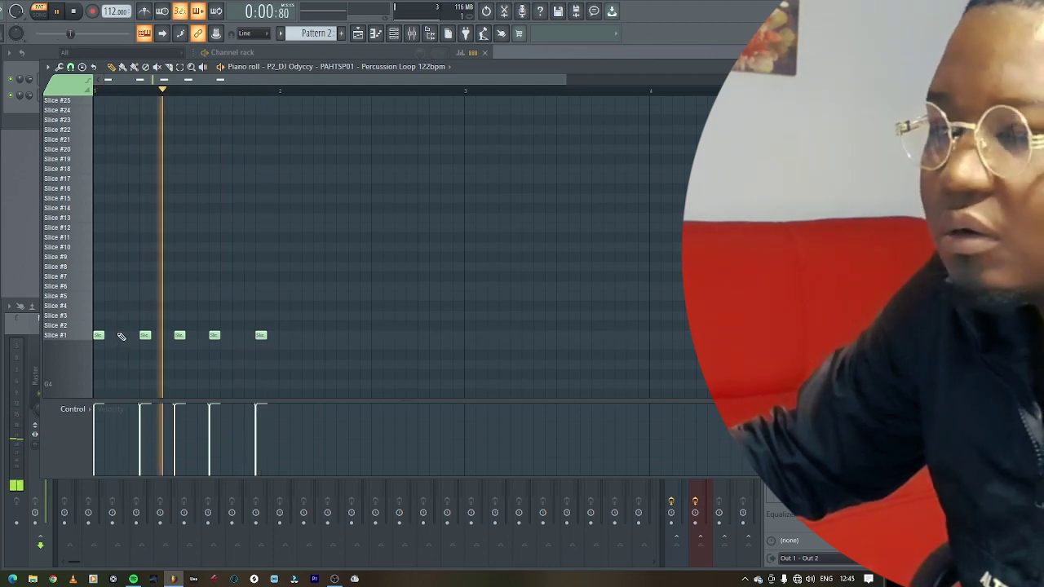
{"action": "key", "text": "space"}
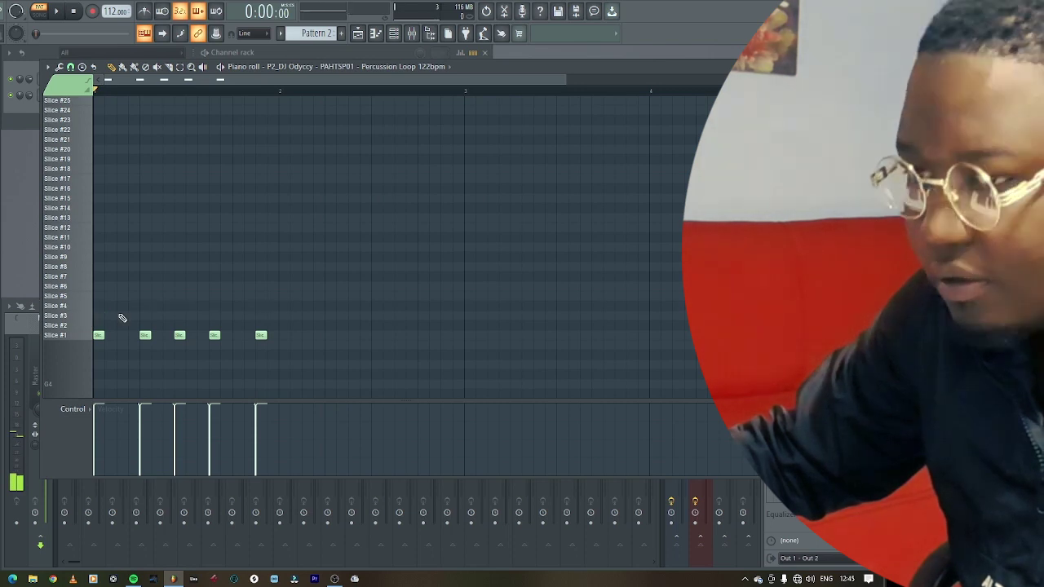
Add two Slice #4 notes in the first bar and listen to them.
{"action": "left_click", "coordinate": [180, 305]}
{"action": "key", "text": "space"}
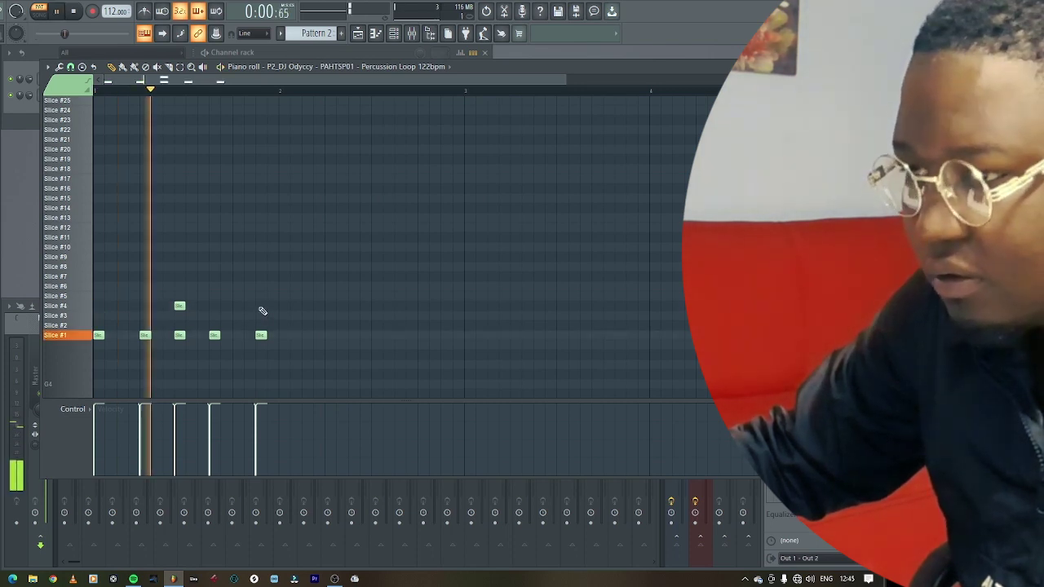
{"action": "left_click", "coordinate": [258, 306]}
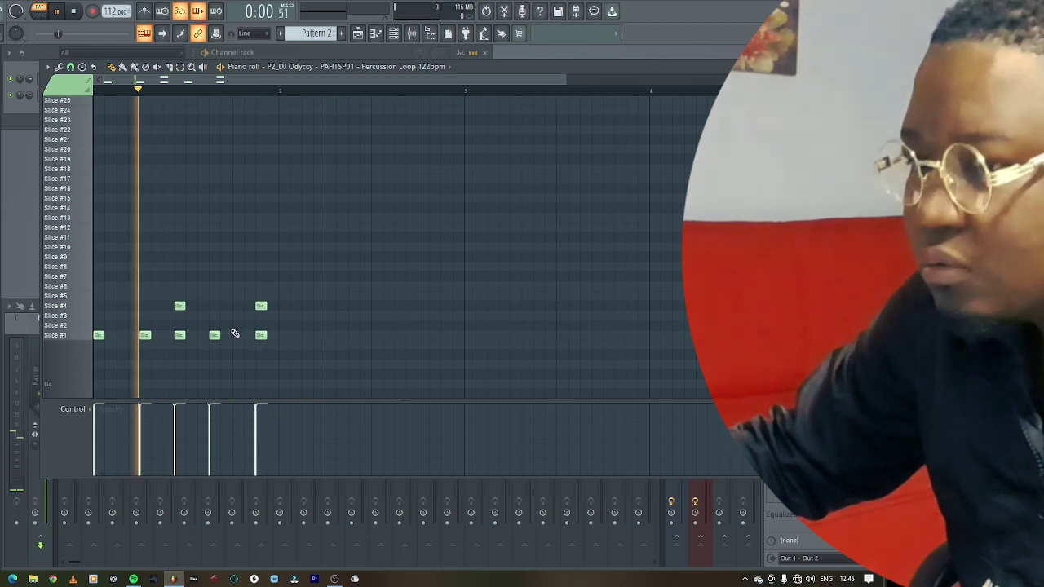
{"action": "key", "text": "space"}
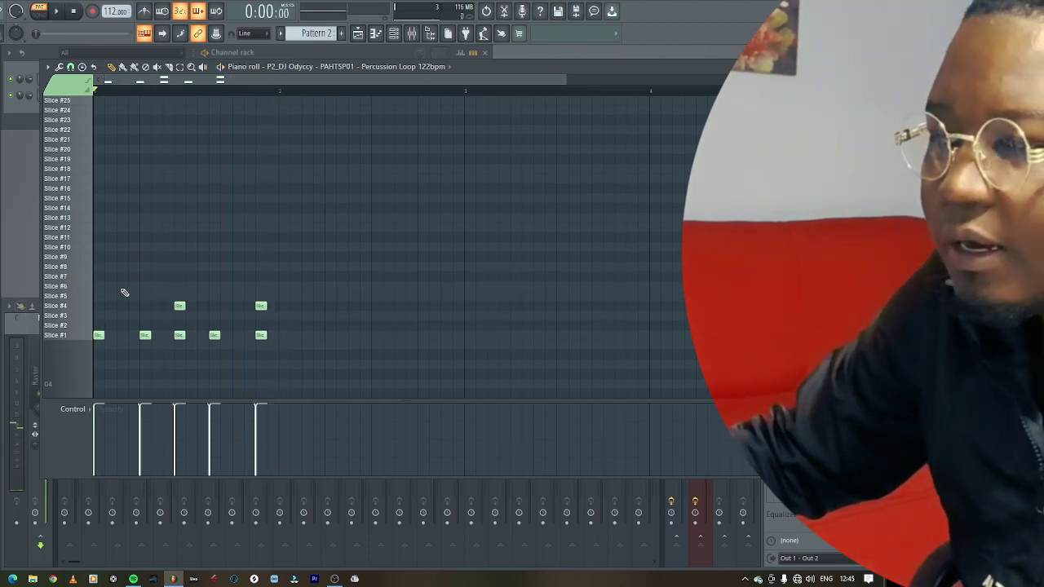
Add Slice #6 hits, delete a misplaced one and reposition another, then audition the bar.
{"action": "left_click", "coordinate": [123, 287]}
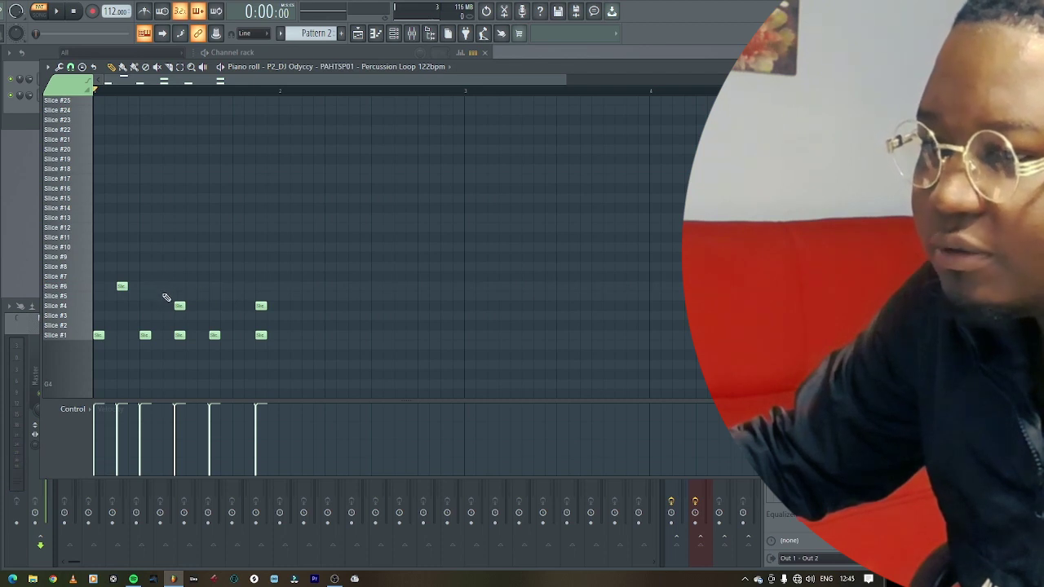
{"action": "left_click", "coordinate": [250, 288]}
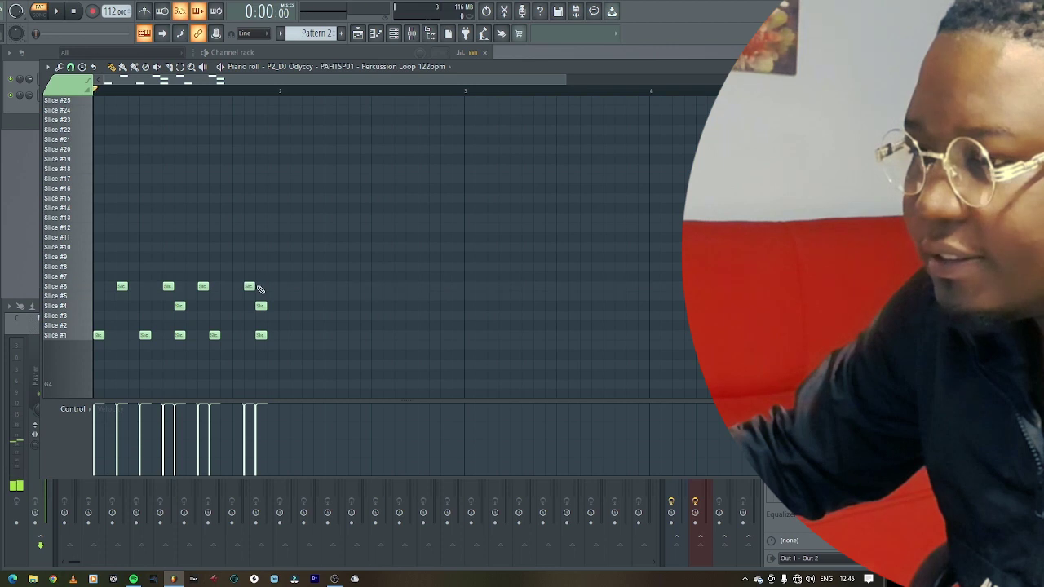
{"action": "key", "text": "space"}
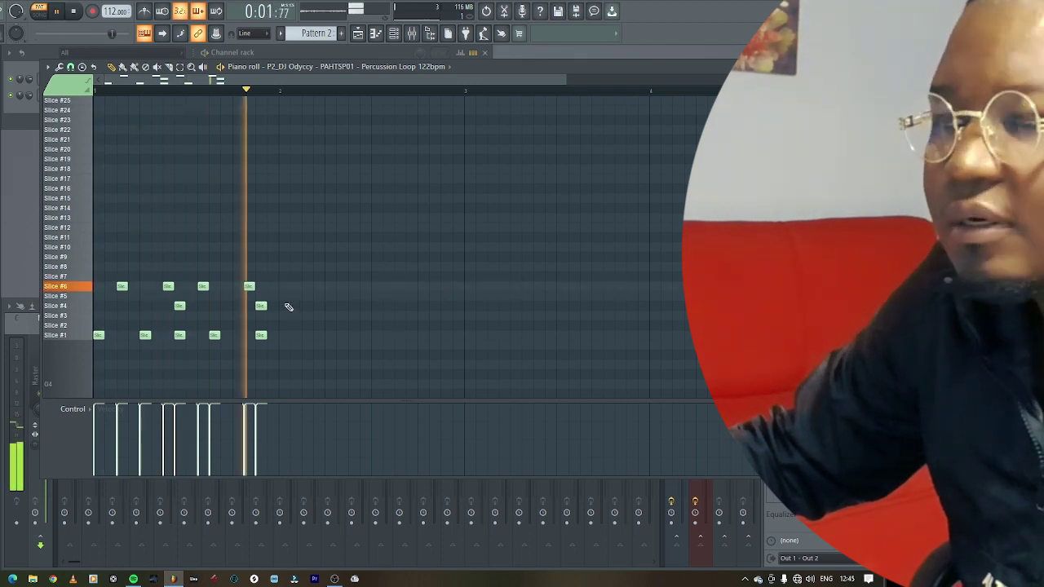
{"action": "key", "text": "space"}
{"action": "right_click", "coordinate": [203, 287]}
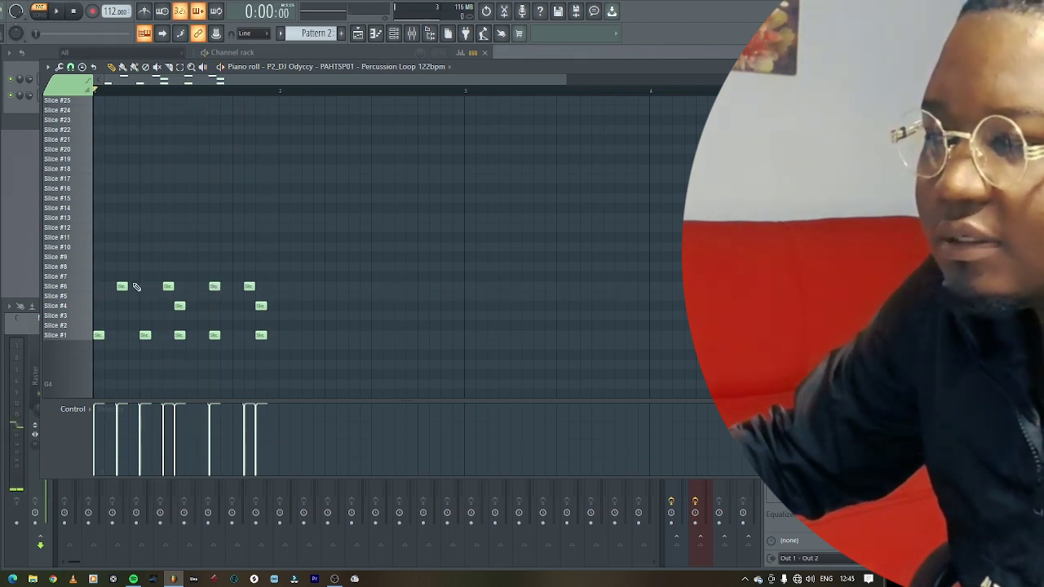
{"action": "left_click_drag", "start_coordinate": [243, 287], "coordinate": [119, 295]}
{"action": "left_click", "coordinate": [463, 289]}
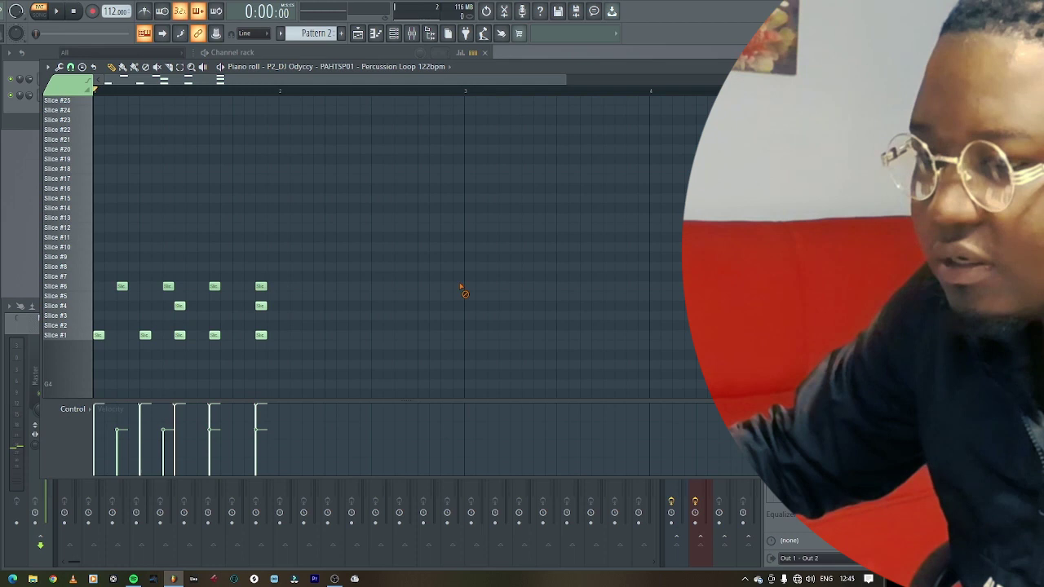
{"action": "key", "text": "space"}
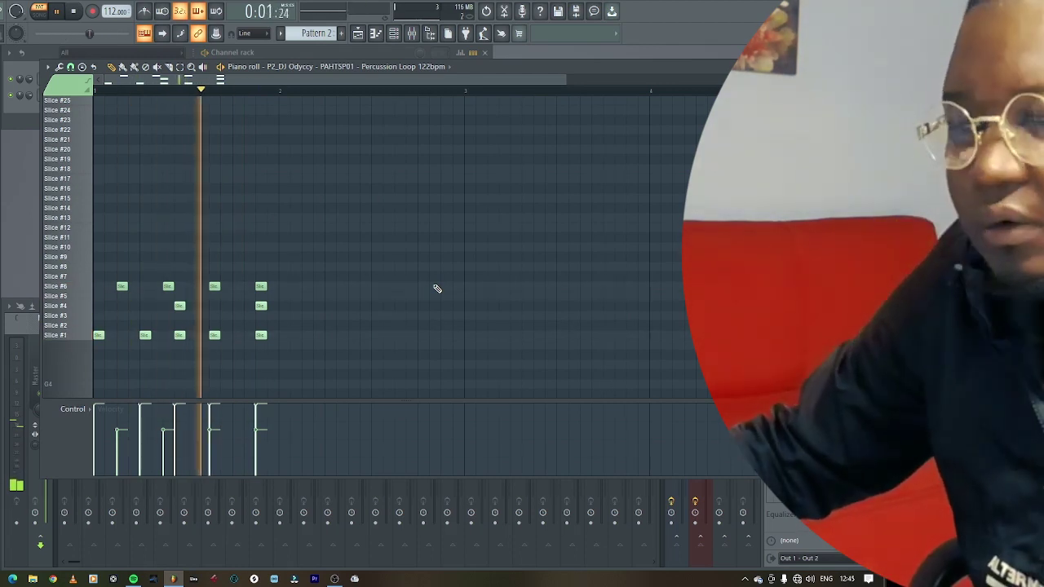
{"action": "key", "text": "space"}
{"action": "left_click", "coordinate": [86, 289]}
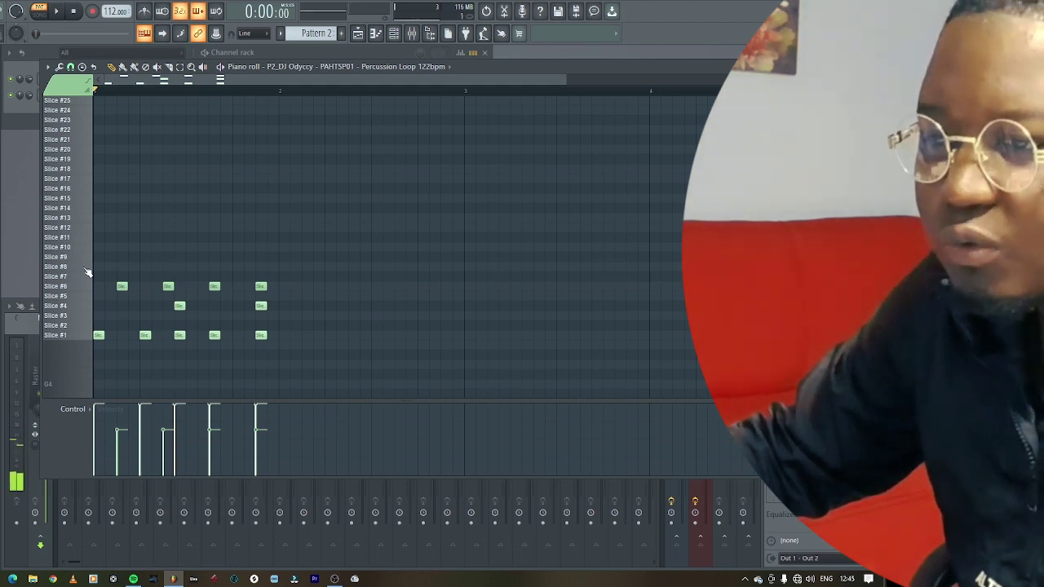
Add a Slice #8 accent and duplicate the bar's percussion notes into bar 2.
{"action": "left_click", "coordinate": [279, 268]}
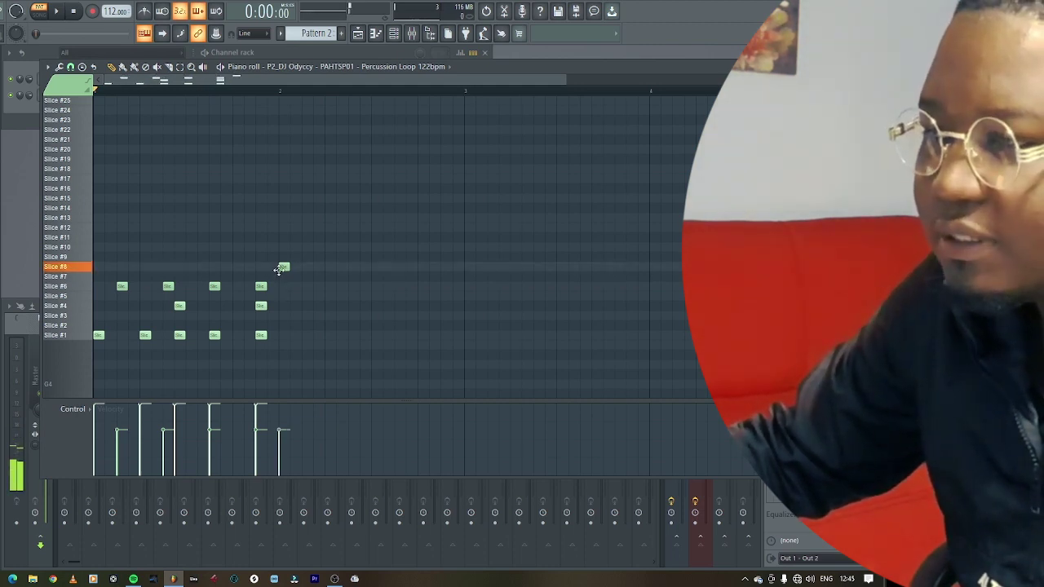
{"action": "left_click_drag", "start_coordinate": [292, 369], "coordinate": [83, 284]}
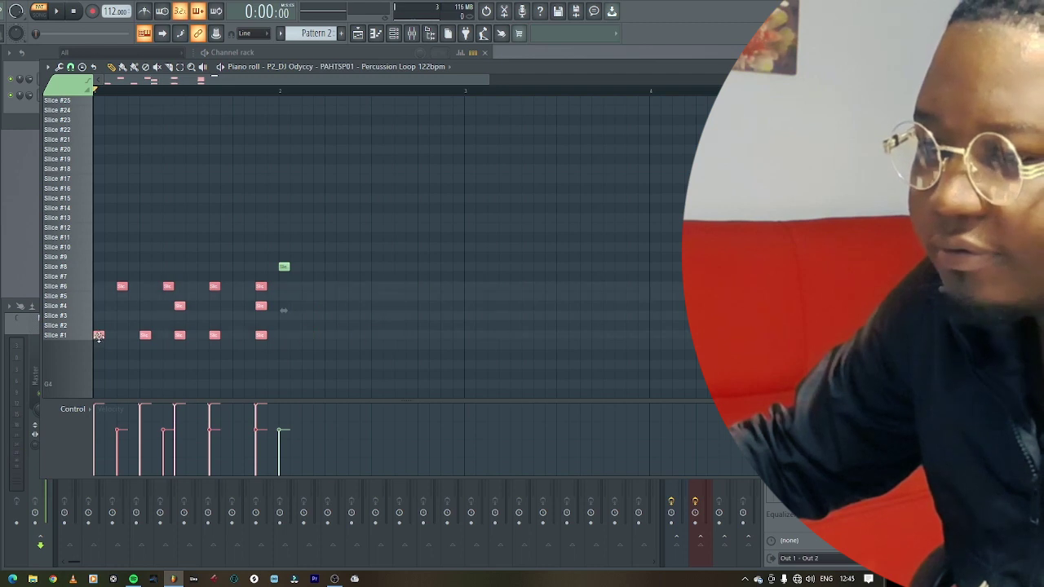
{"action": "key", "text": "ctrl+b"}
{"action": "left_click", "coordinate": [426, 234]}
Play the two-bar percussion groove twice to check it.
{"action": "key", "text": "space"}
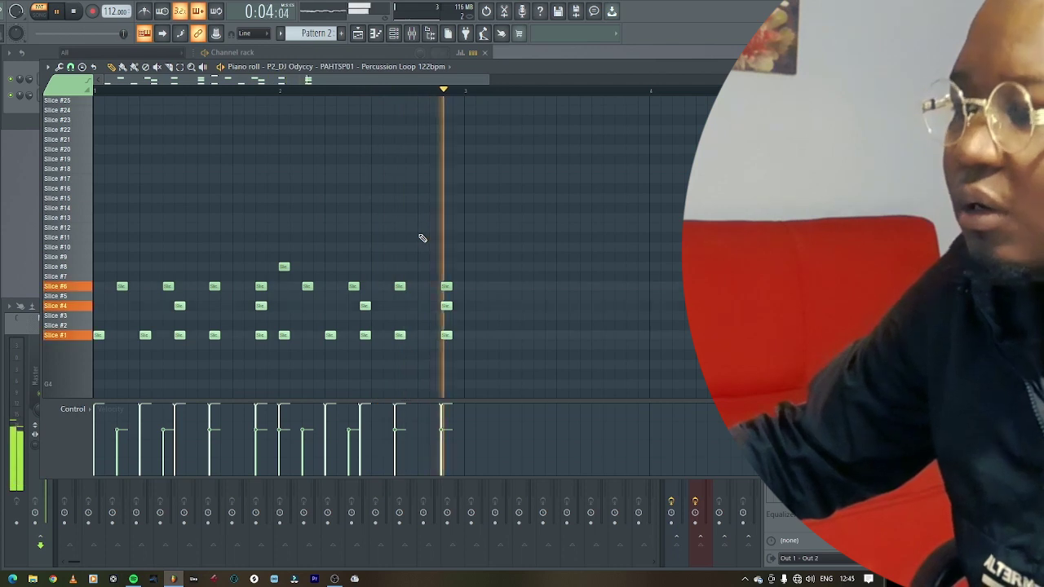
{"action": "key", "text": "space"}
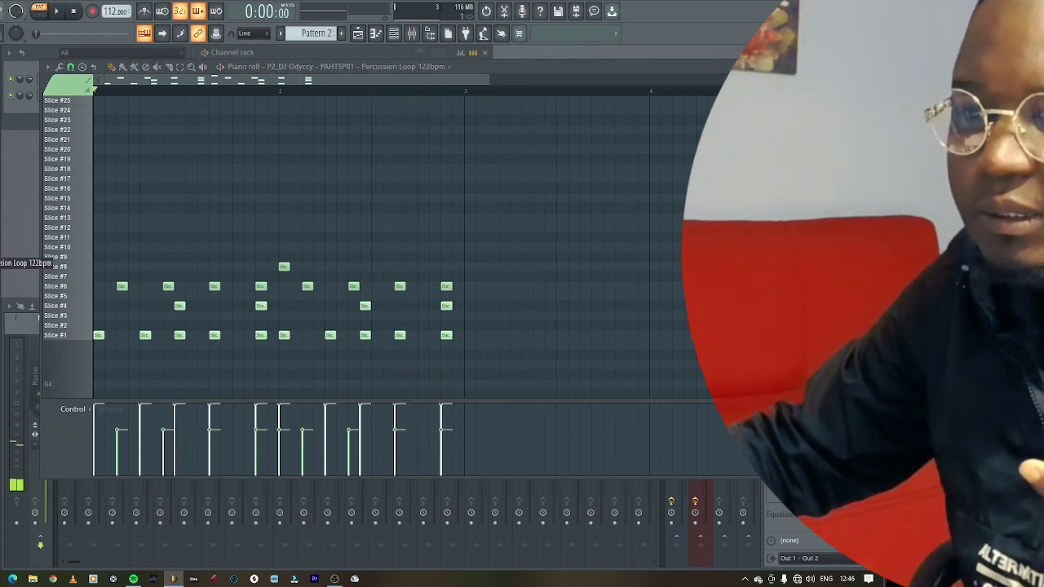
{"action": "left_click", "coordinate": [56, 12]}
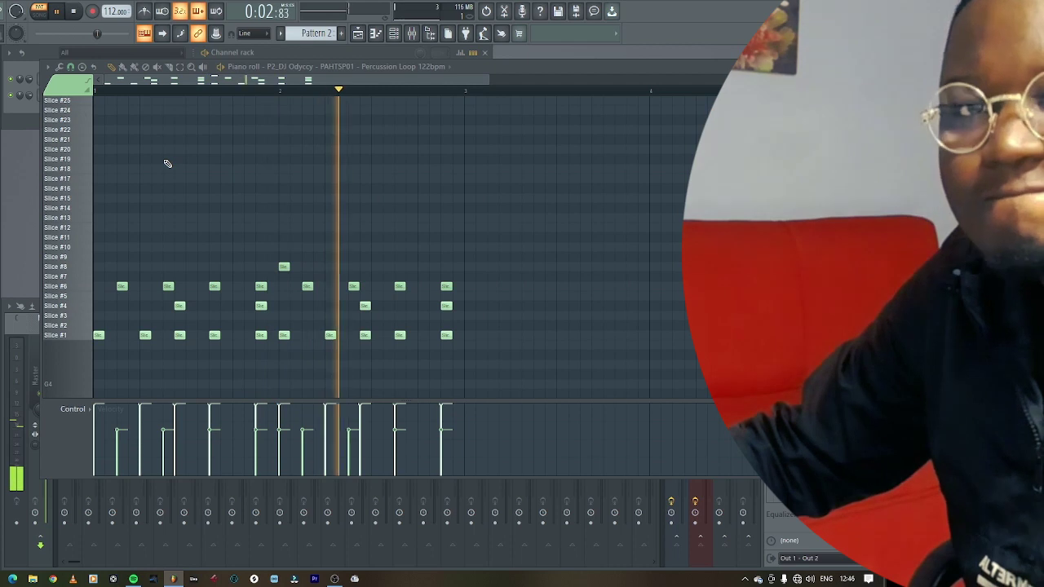
{"action": "key", "text": "space"}
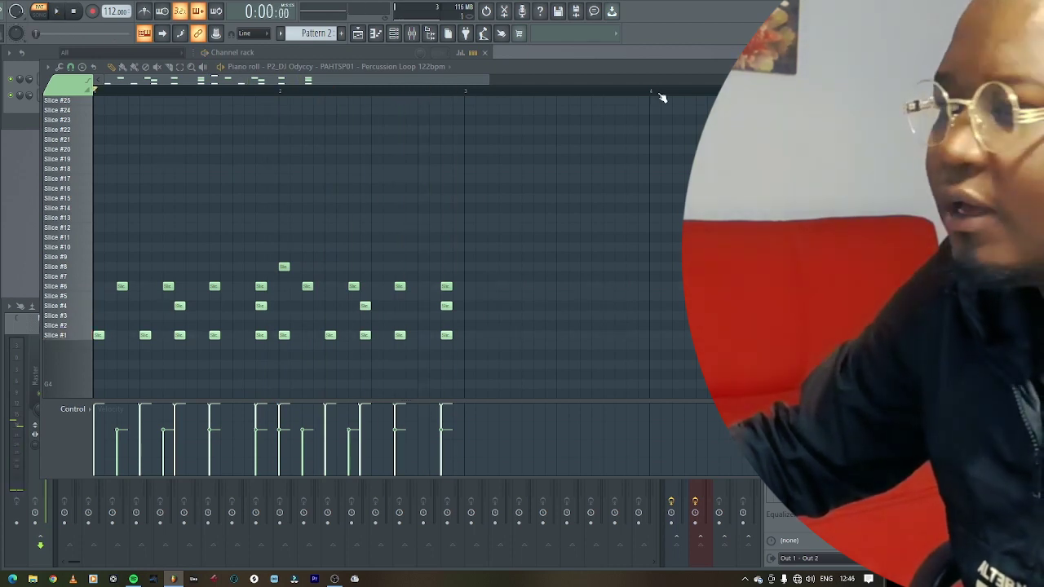
Close the piano roll, audition the loop with its Fruity Slicer open, then close the slicer.
{"action": "key", "text": "F7"}
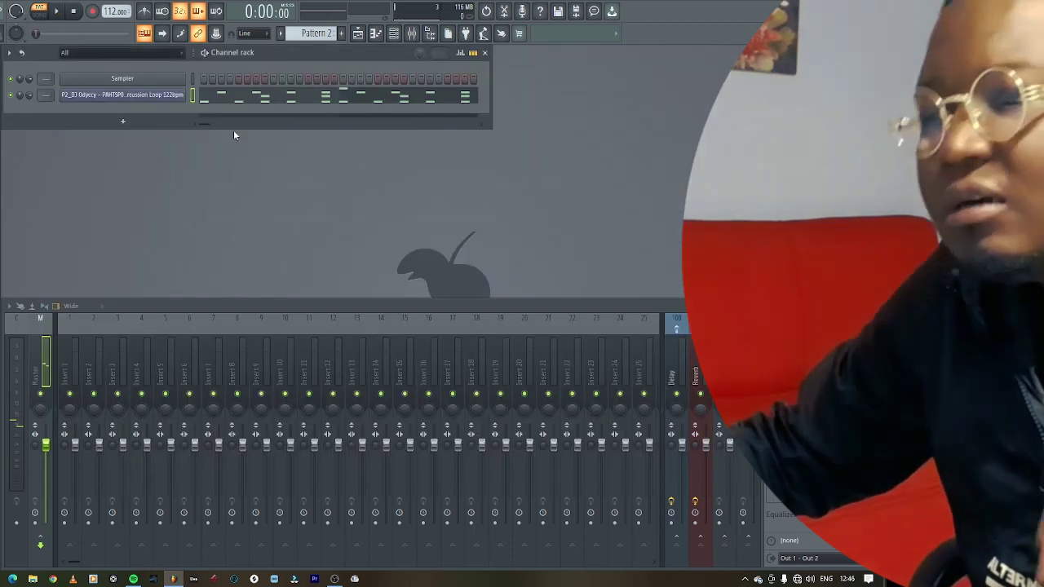
{"action": "left_click", "coordinate": [163, 96]}
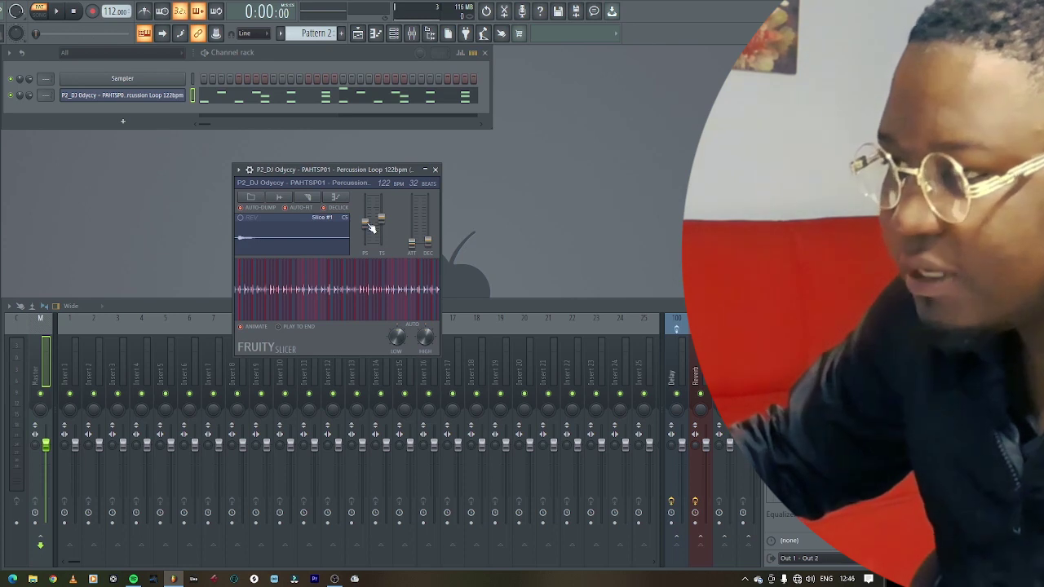
{"action": "key", "text": "space"}
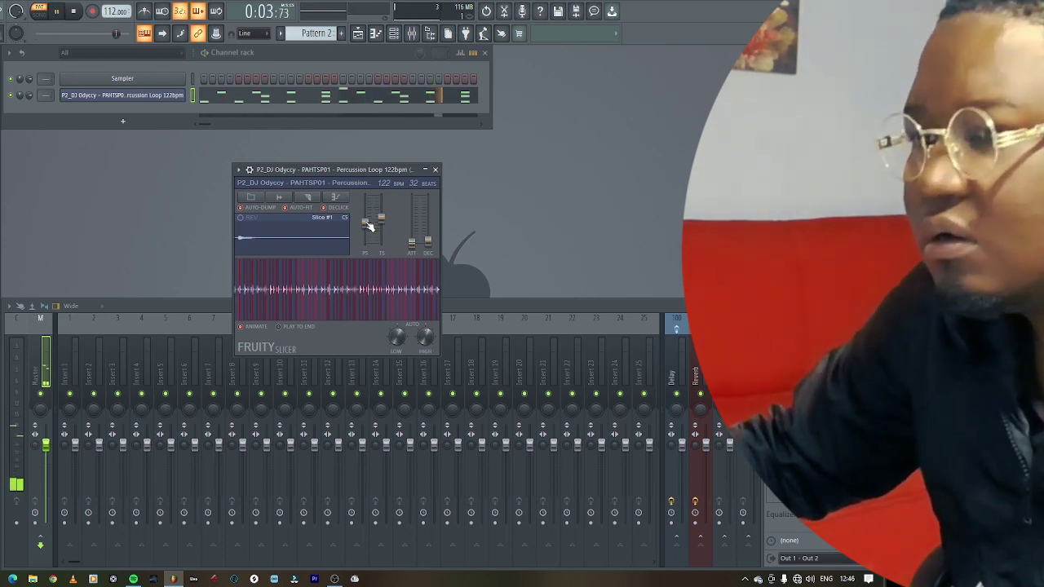
{"action": "key", "text": "space"}
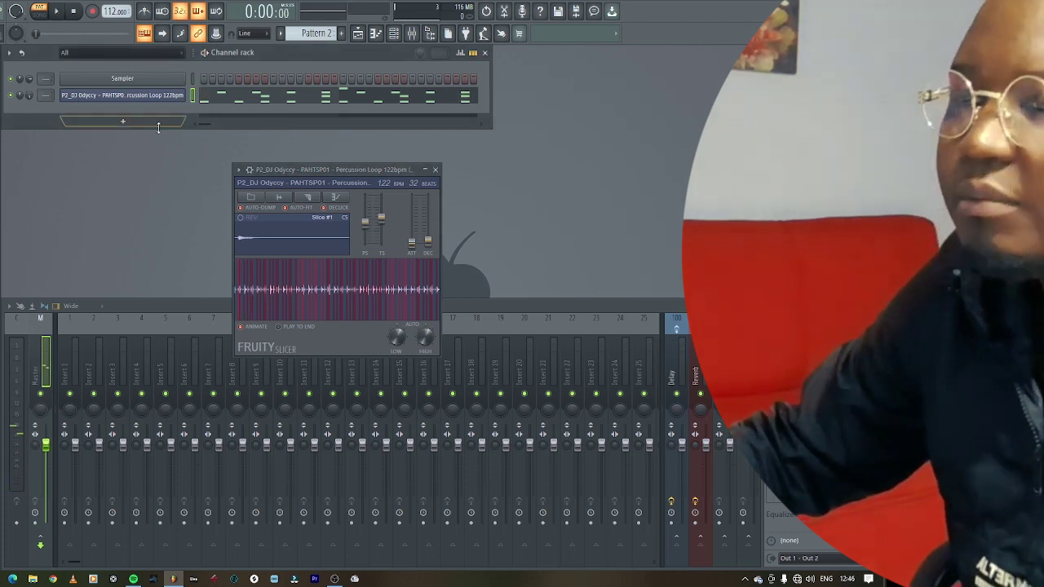
{"action": "key", "text": "space"}
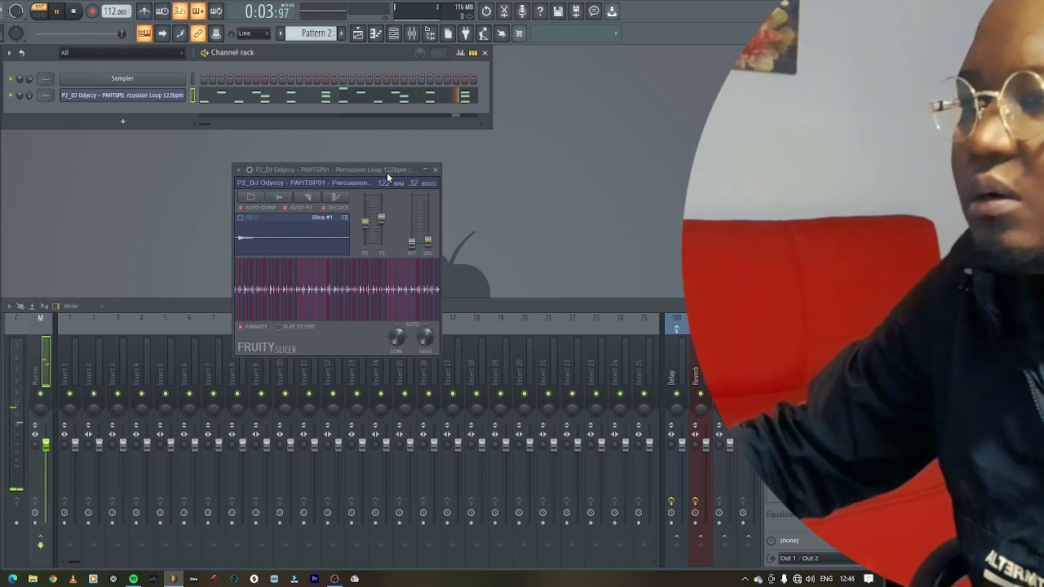
{"action": "key", "text": "space"}
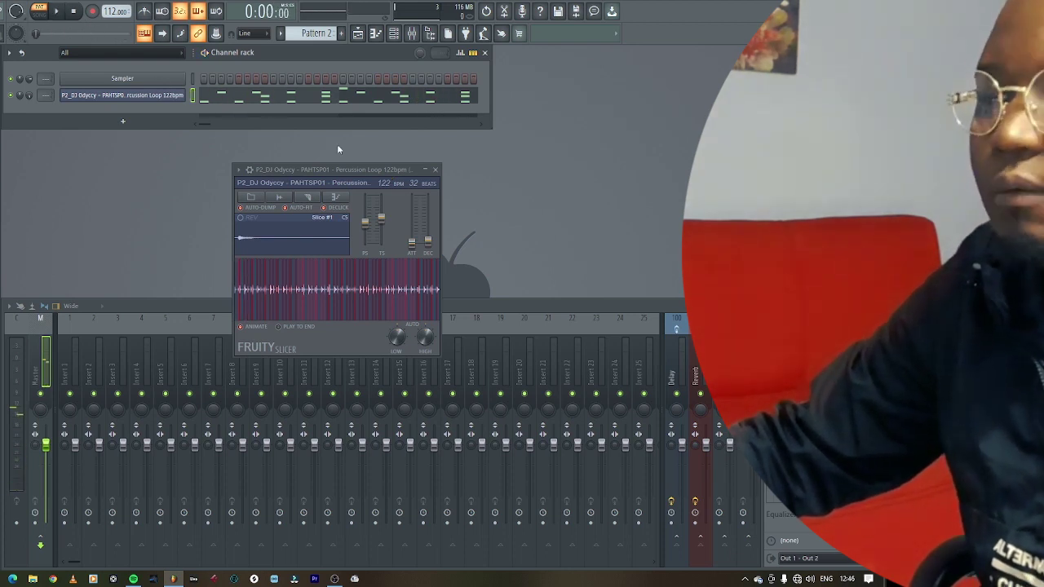
{"action": "left_click", "coordinate": [435, 169]}
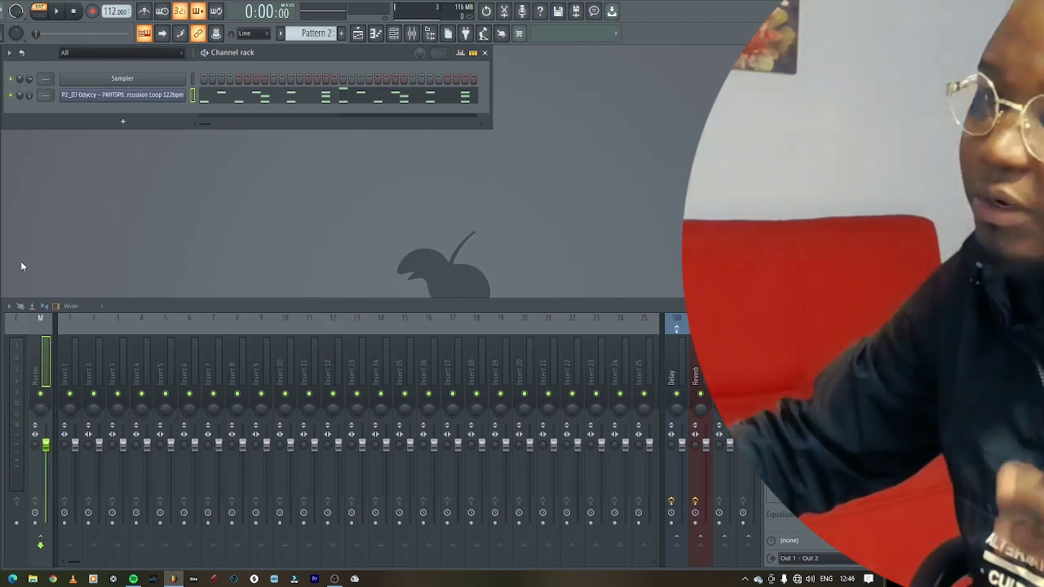
Browse to 02 Melodies, preview the Chord Loop 120bpm Amin sample, and return to Pattern 2.
{"action": "key", "text": "alt+F8"}
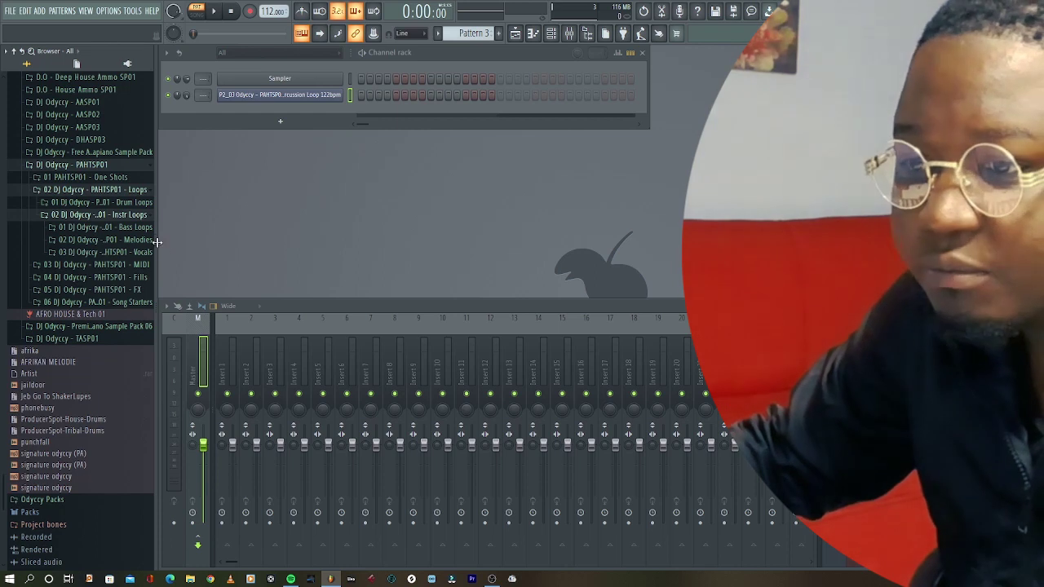
{"action": "left_click", "coordinate": [145, 240]}
{"action": "left_click", "coordinate": [135, 218]}
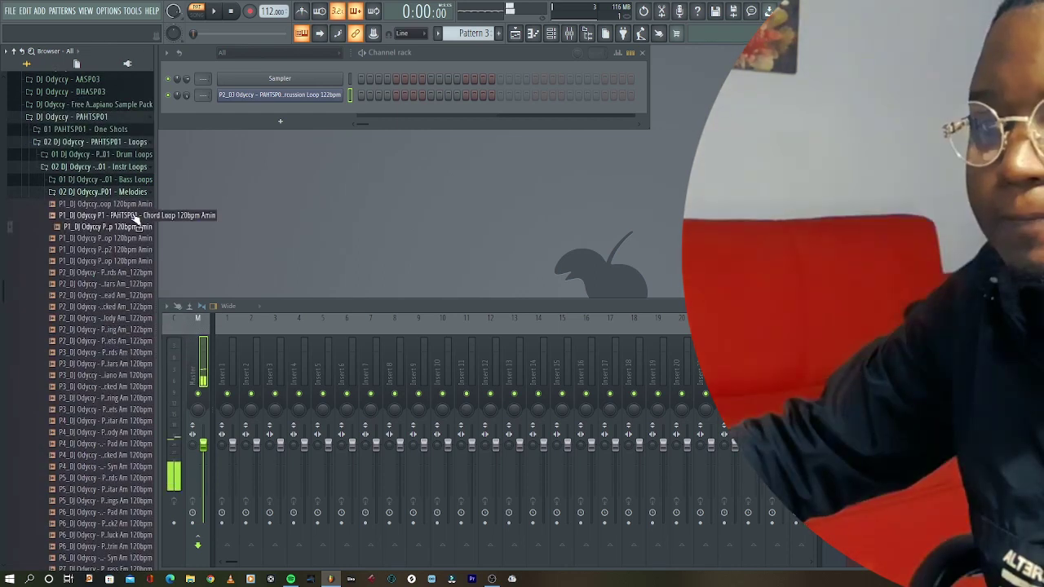
{"action": "left_click", "coordinate": [136, 219]}
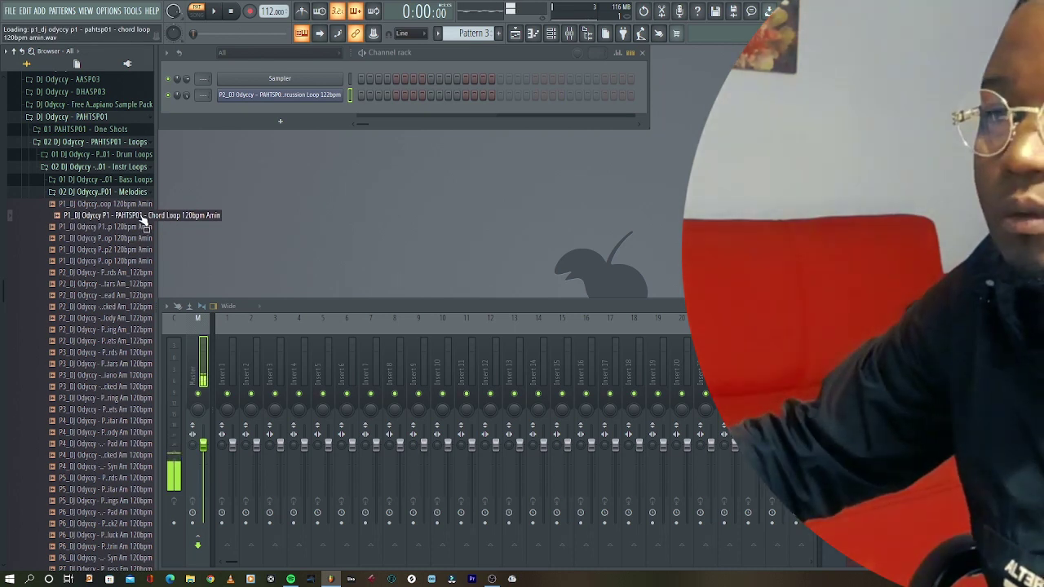
{"action": "key", "text": "KP_Subtract"}
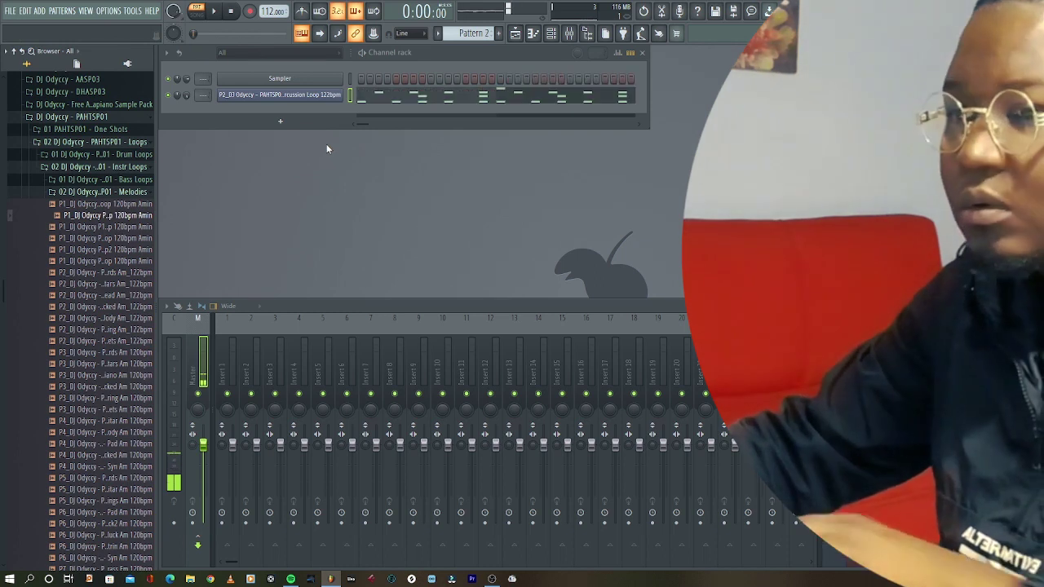
Load the chord loop into a new Fruity Slicer channel and delete its original slice notes.
{"action": "right_click", "coordinate": [110, 220]}
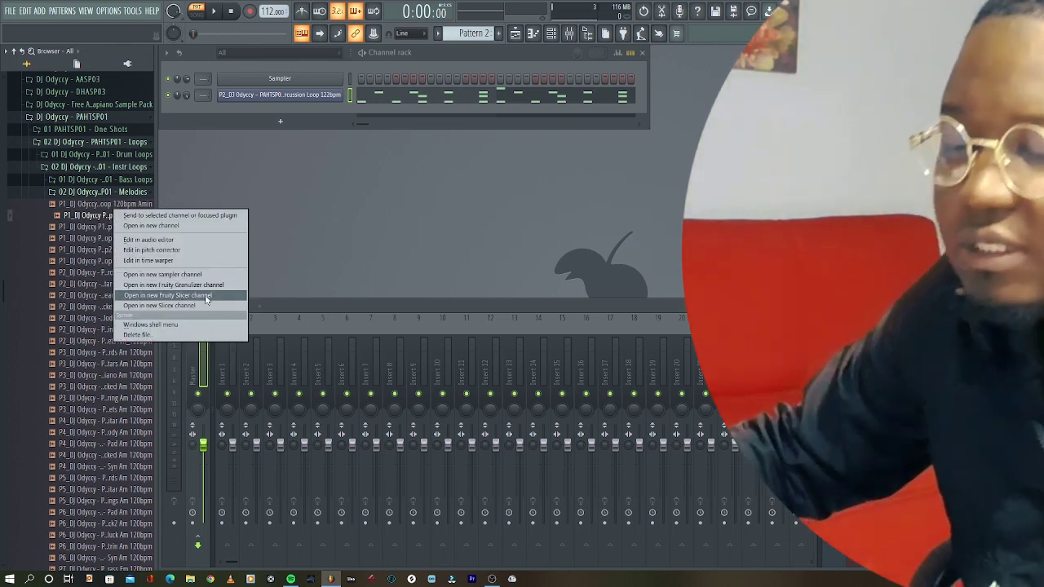
{"action": "left_click", "coordinate": [140, 295]}
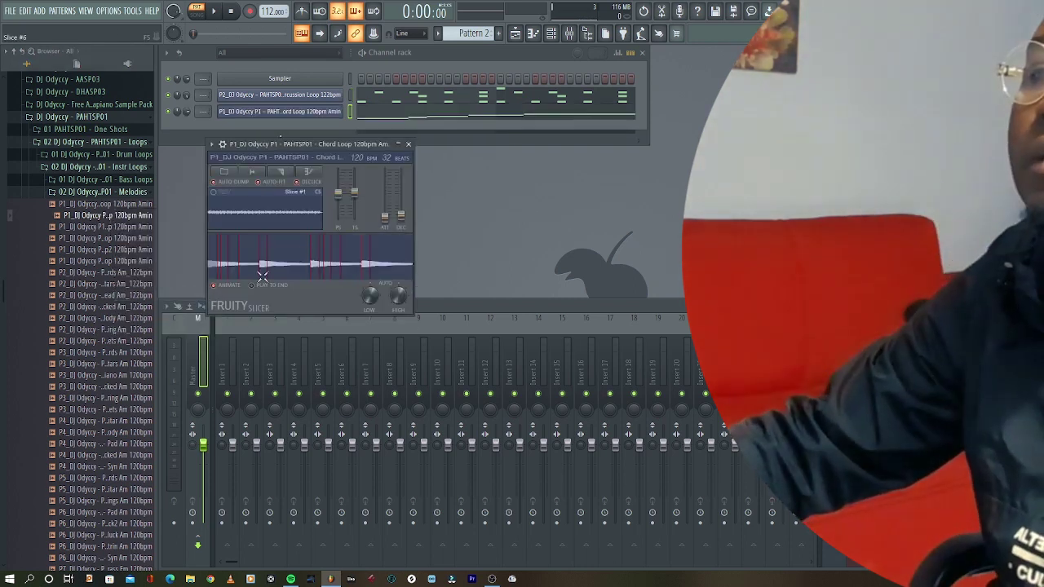
{"action": "left_click", "coordinate": [457, 118]}
{"action": "key", "text": "ctrl+a"}
{"action": "key", "text": "Delete"}
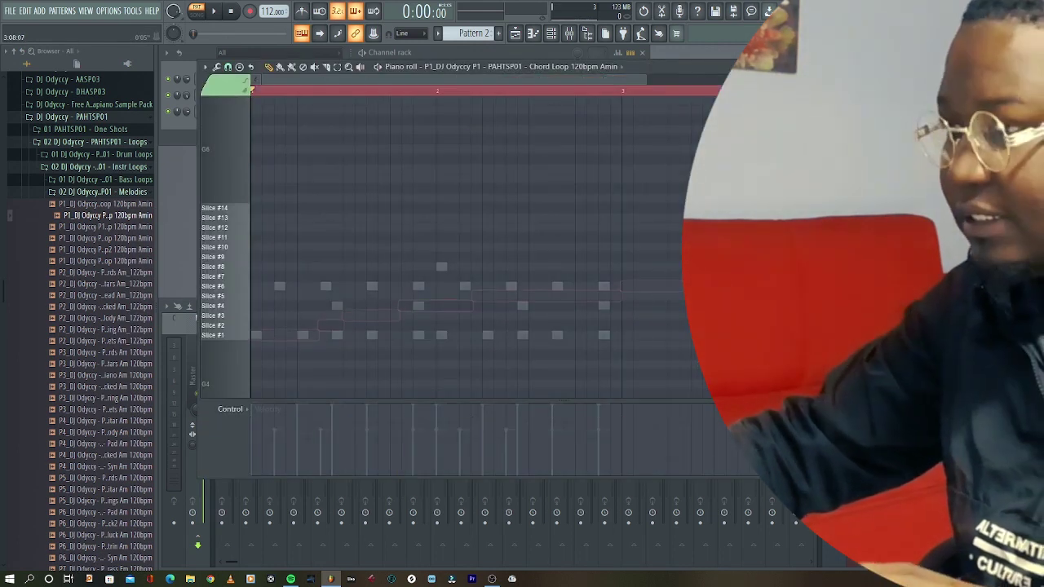
{"action": "left_click", "coordinate": [750, 66]}
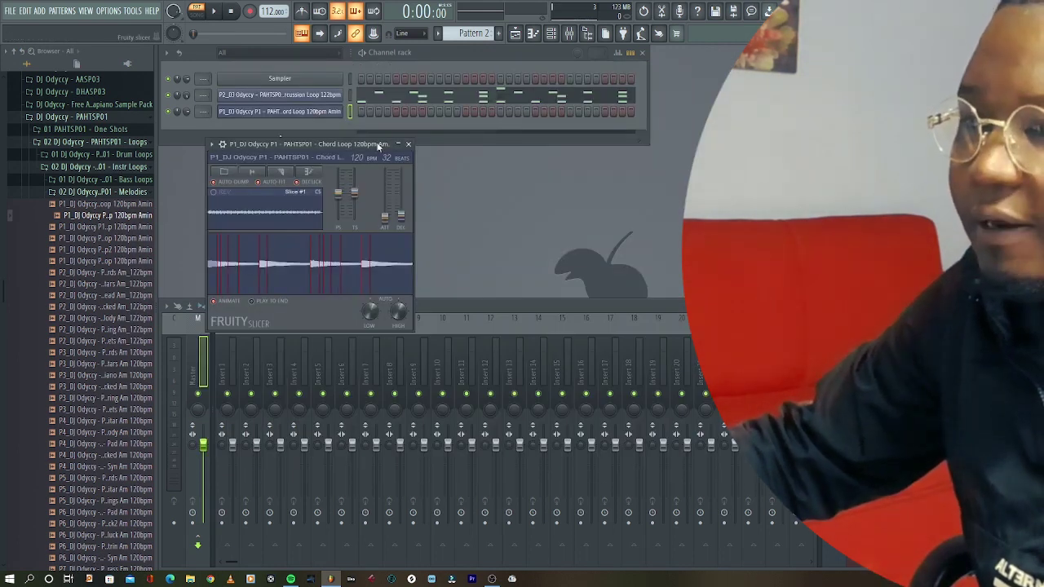
Place a short Slice #6 note at the start of the chord loop's pattern.
{"action": "left_click_drag", "start_coordinate": [377, 145], "coordinate": [584, 161]}
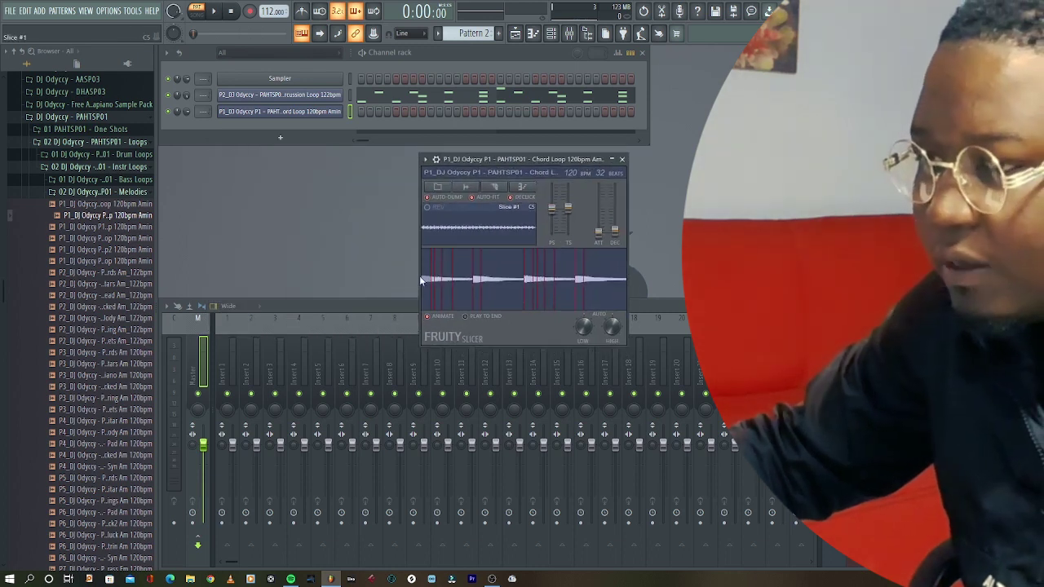
{"action": "left_click", "coordinate": [535, 33]}
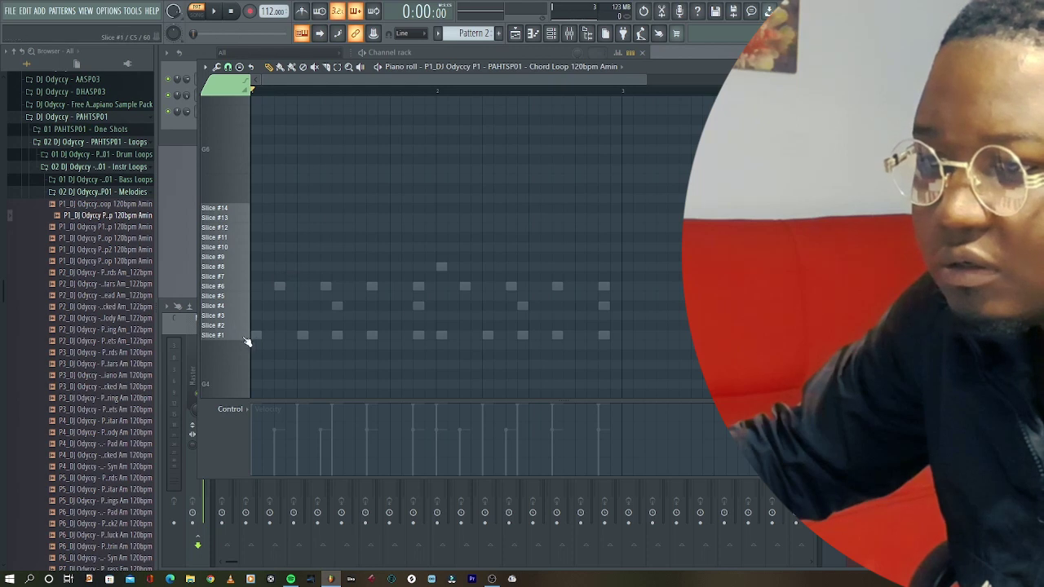
{"action": "left_click_drag", "start_coordinate": [246, 336], "coordinate": [246, 293]}
{"action": "left_click", "coordinate": [255, 285]}
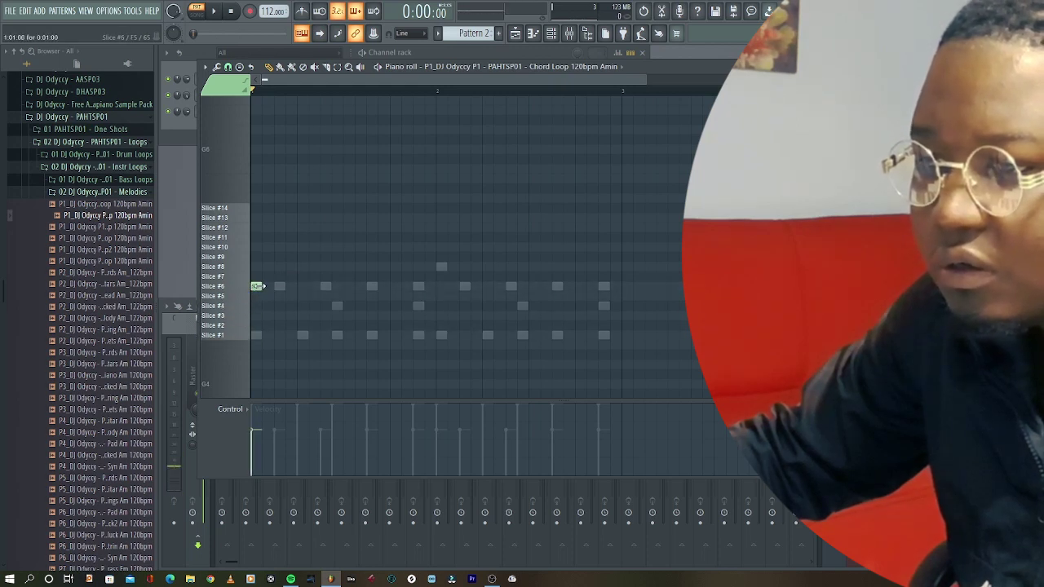
{"action": "left_click", "coordinate": [243, 294]}
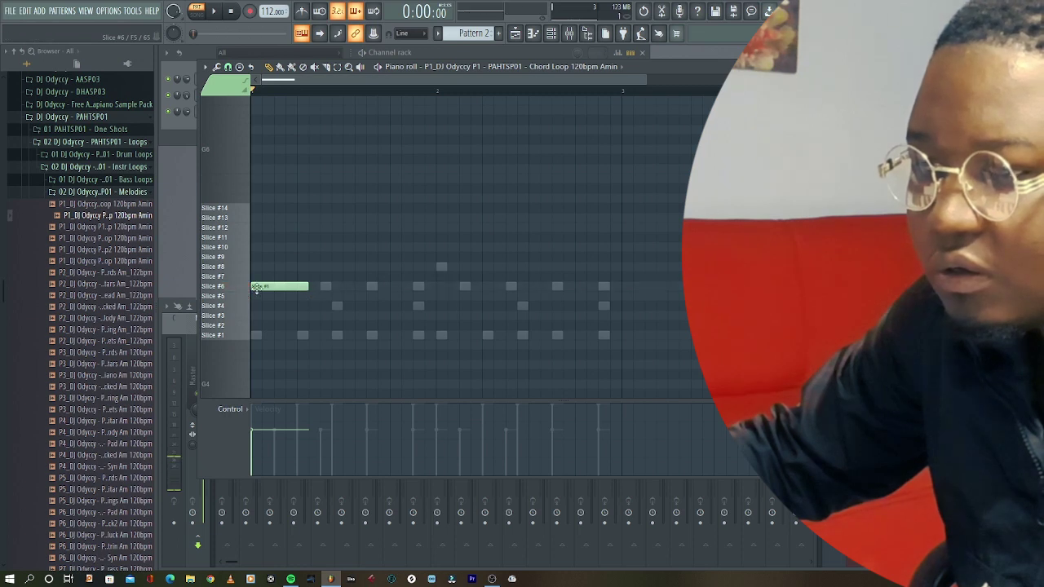
{"action": "left_click_drag", "start_coordinate": [314, 287], "coordinate": [298, 290]}
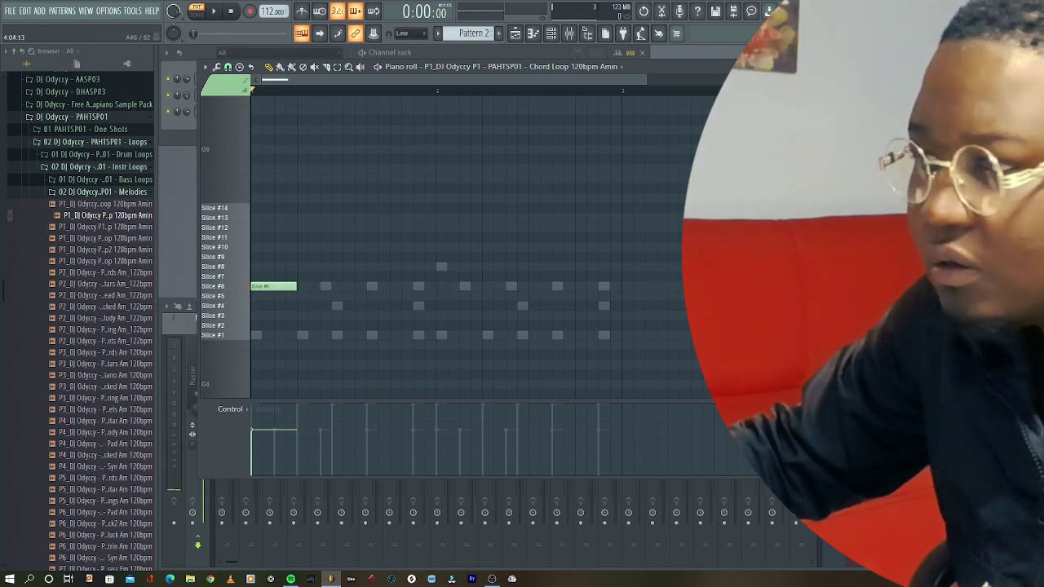
{"action": "key", "text": "Escape"}
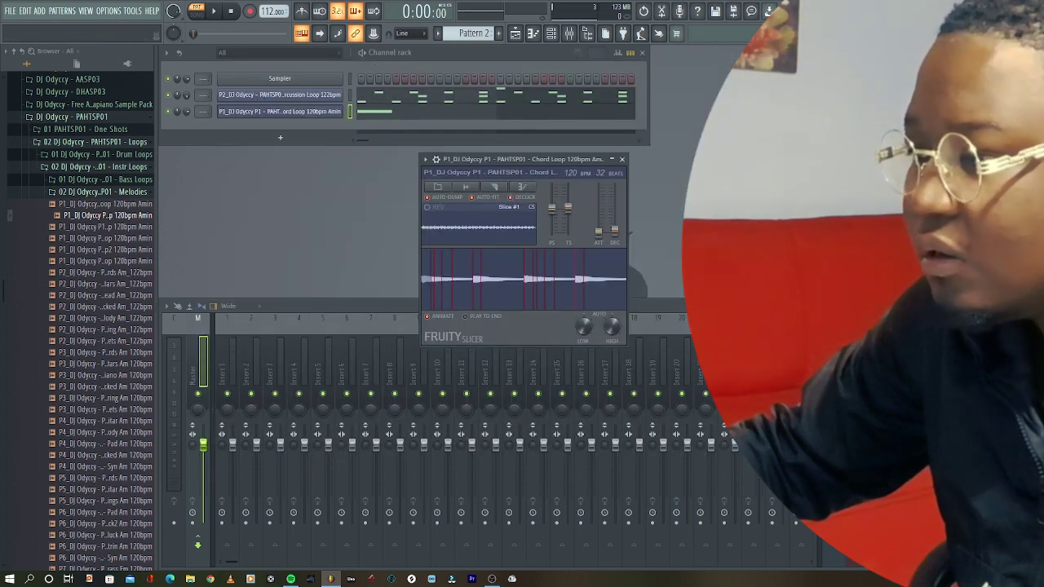
Set Fruity Slicer's slice stretch length to Autodetect to fit the current tempo.
{"action": "right_click", "coordinate": [569, 214]}
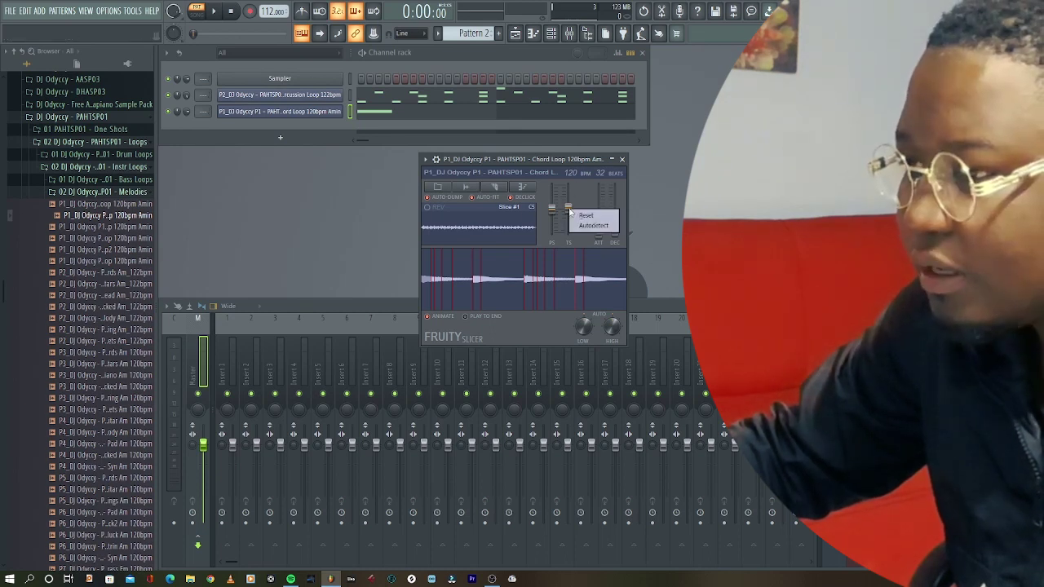
{"action": "left_click", "coordinate": [591, 224]}
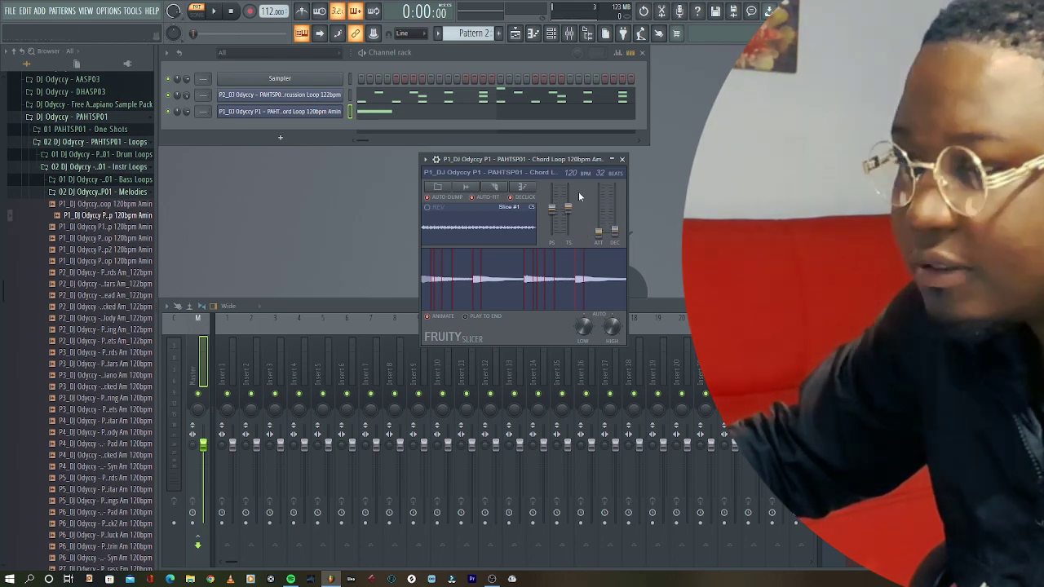
In the chord loop's piano roll, add two Slice #7 notes and a Slice #13 note after the Slice #6 note.
{"action": "left_click", "coordinate": [622, 159]}
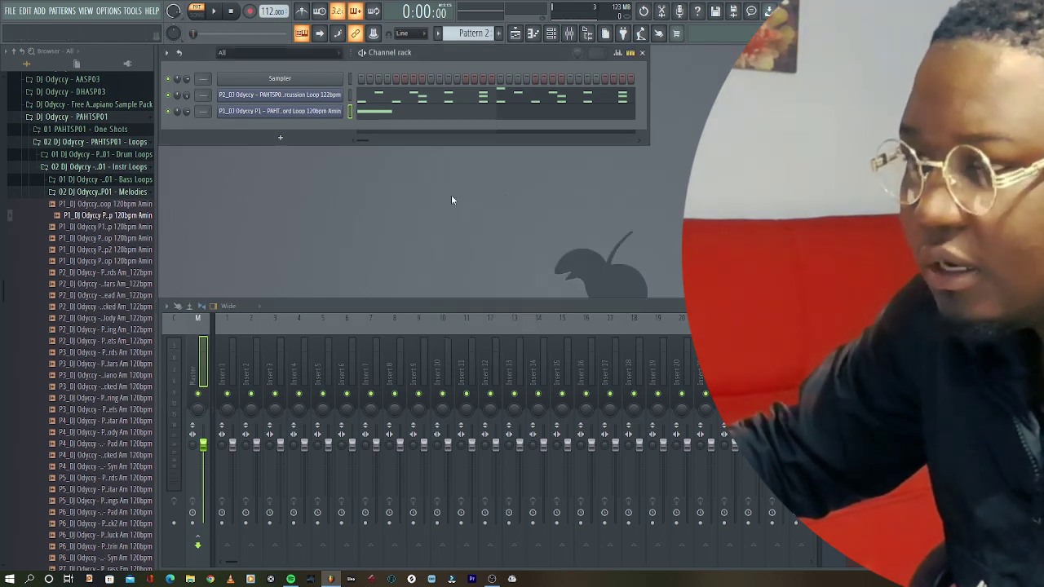
{"action": "left_click", "coordinate": [466, 109]}
{"action": "key", "text": "space"}
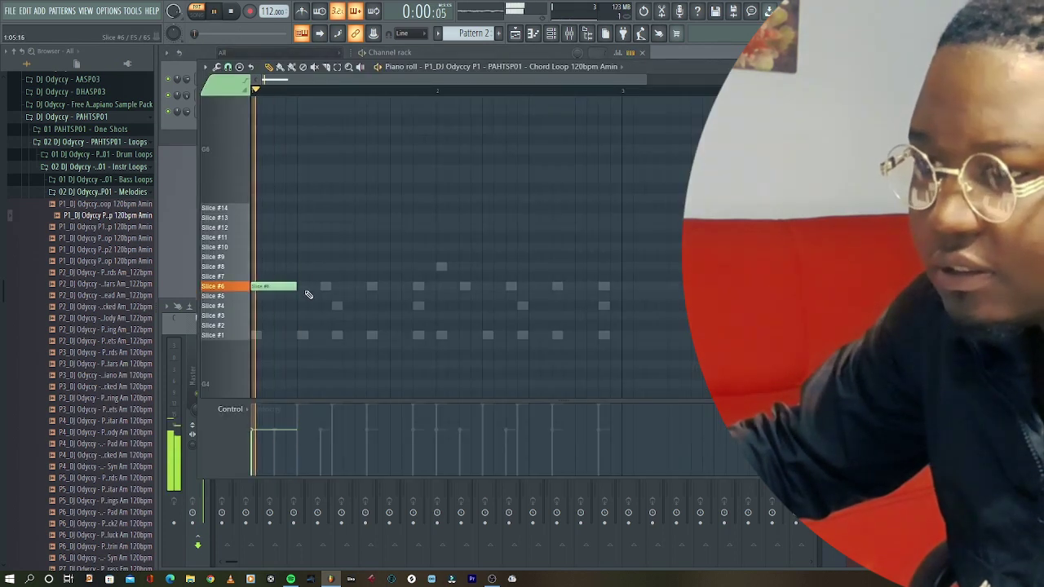
{"action": "key", "text": "space"}
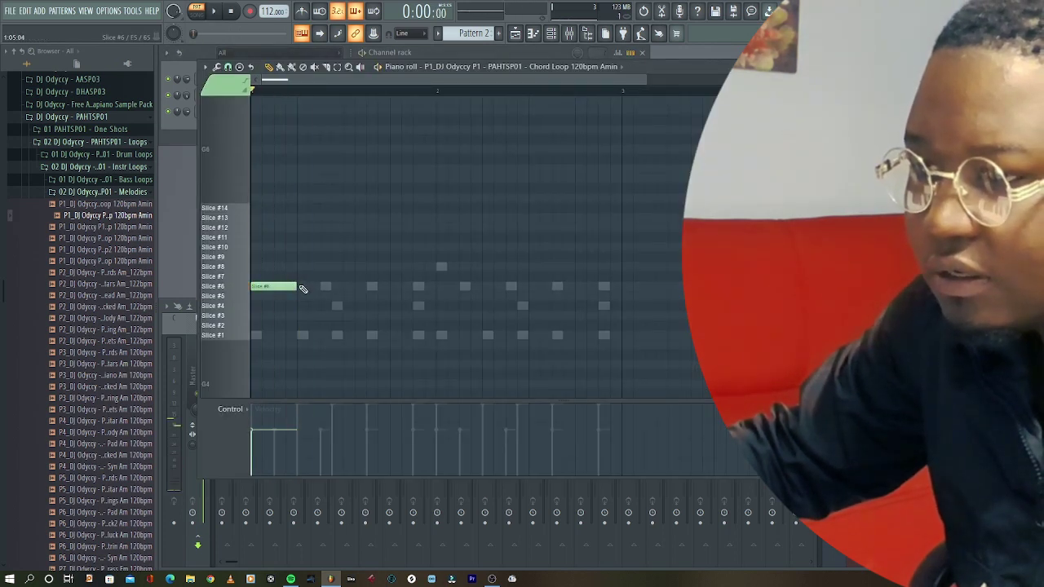
{"action": "left_click", "coordinate": [299, 277]}
{"action": "key", "text": "space"}
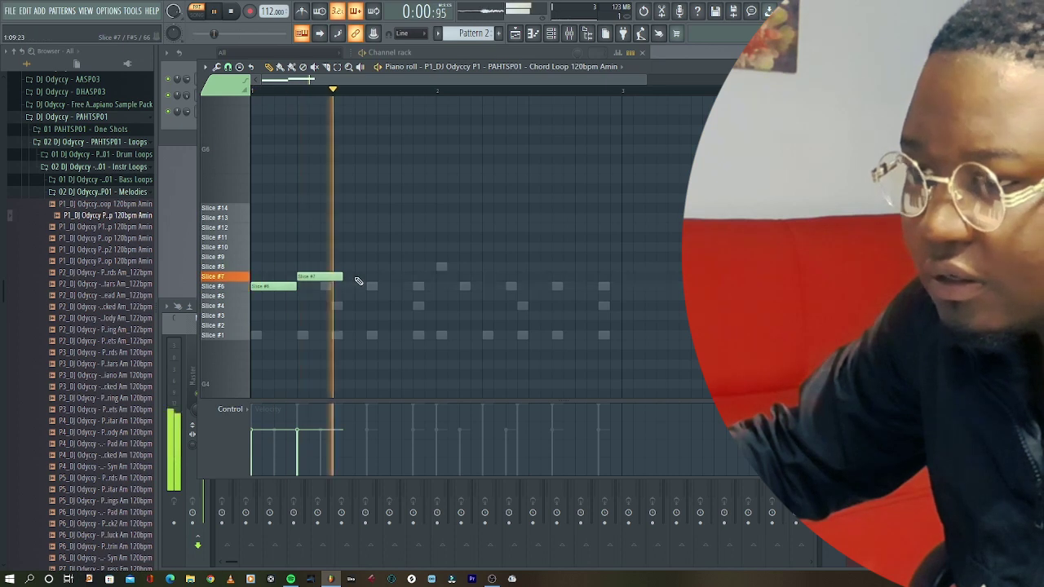
{"action": "left_click", "coordinate": [350, 276]}
{"action": "left_click_drag", "start_coordinate": [431, 257], "coordinate": [441, 220]}
{"action": "key", "text": "space"}
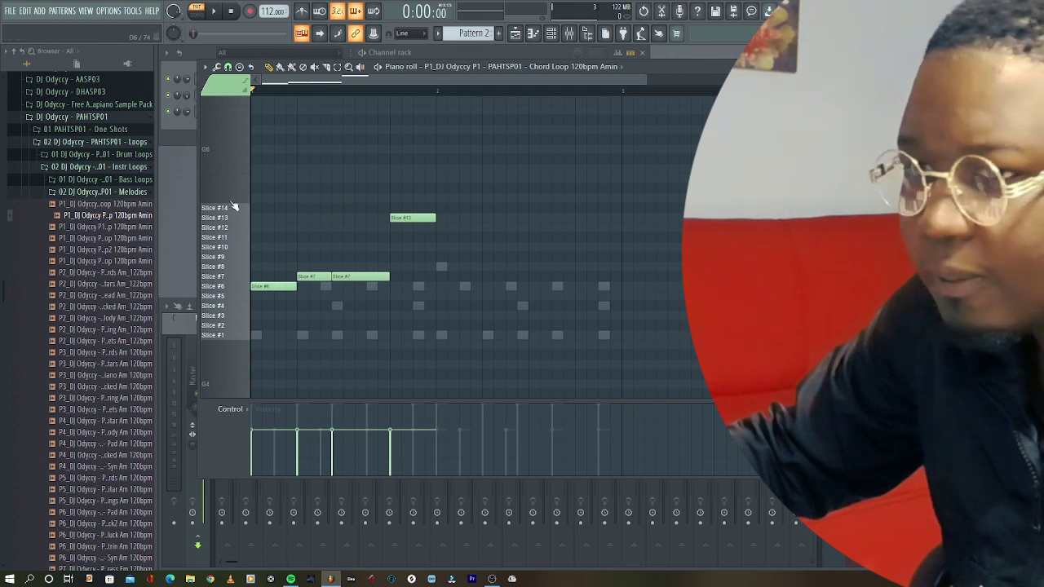
Duplicate the four-note chord phrase directly after itself and audition the result.
{"action": "left_click", "coordinate": [129, 217]}
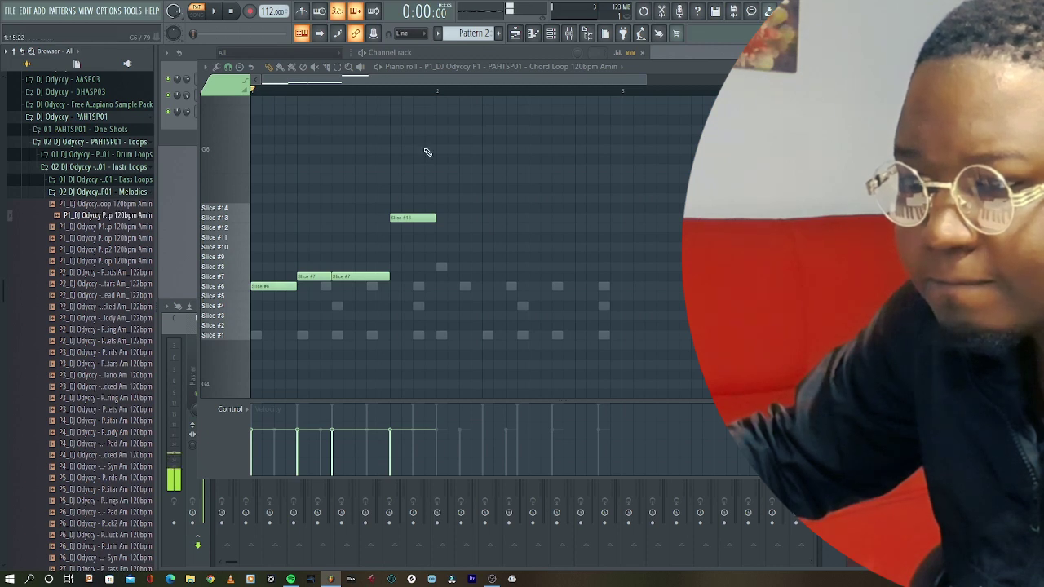
{"action": "key", "text": "space"}
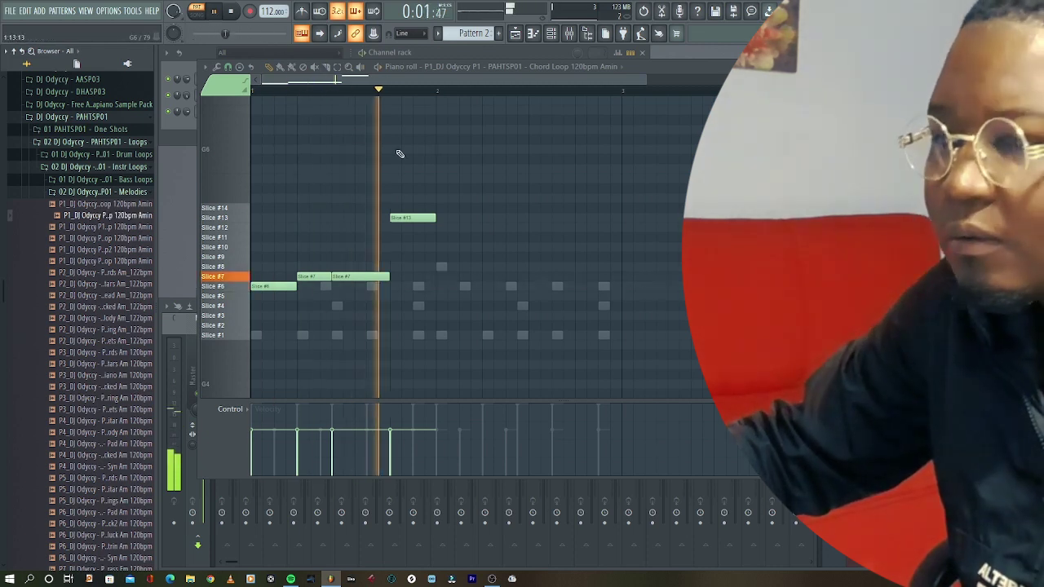
{"action": "left_click_drag", "start_coordinate": [534, 345], "coordinate": [251, 187]}
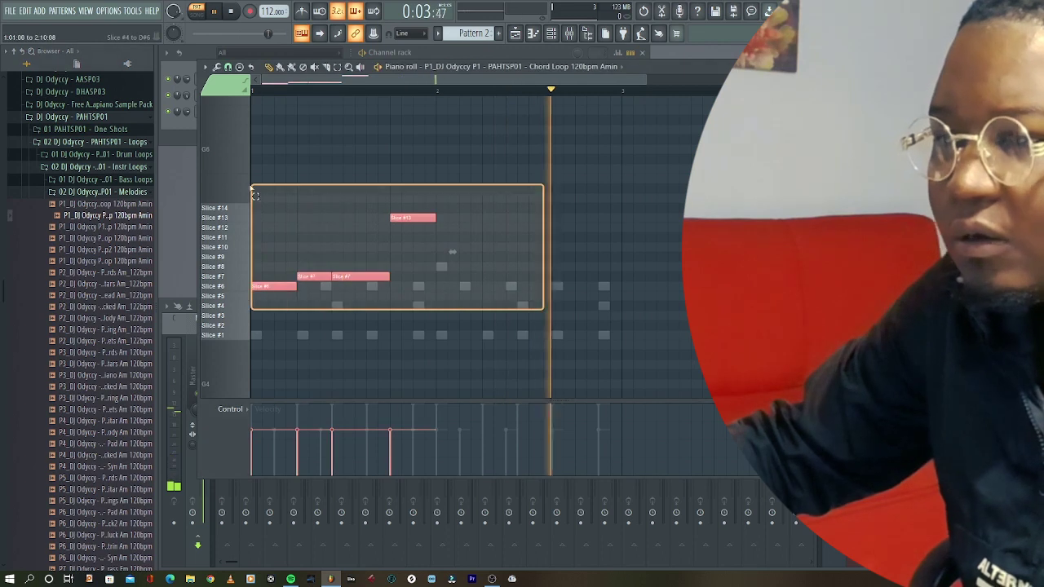
{"action": "left_click_drag", "start_coordinate": [302, 278], "coordinate": [445, 301]}
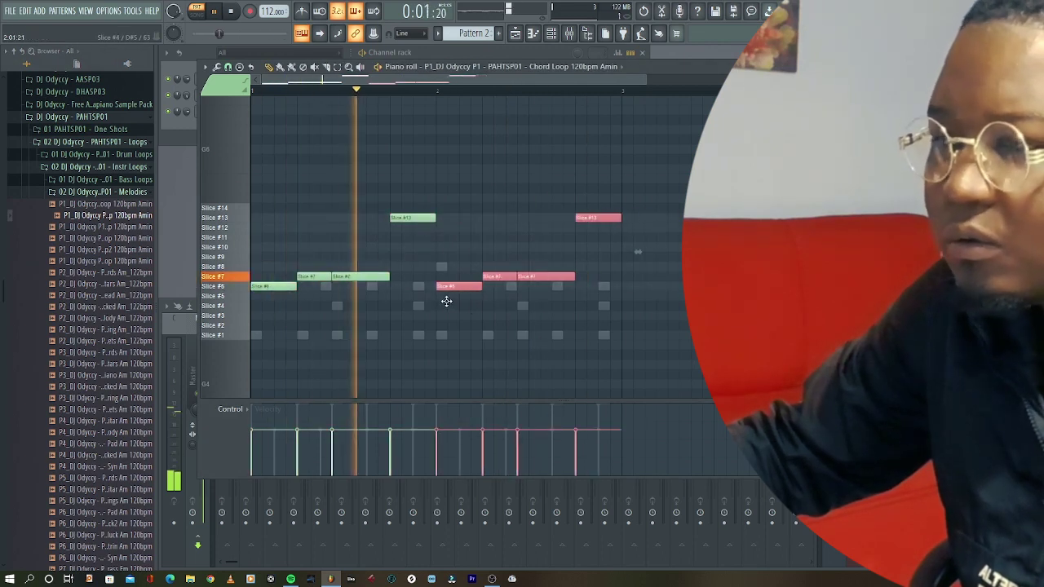
{"action": "left_click", "coordinate": [527, 322]}
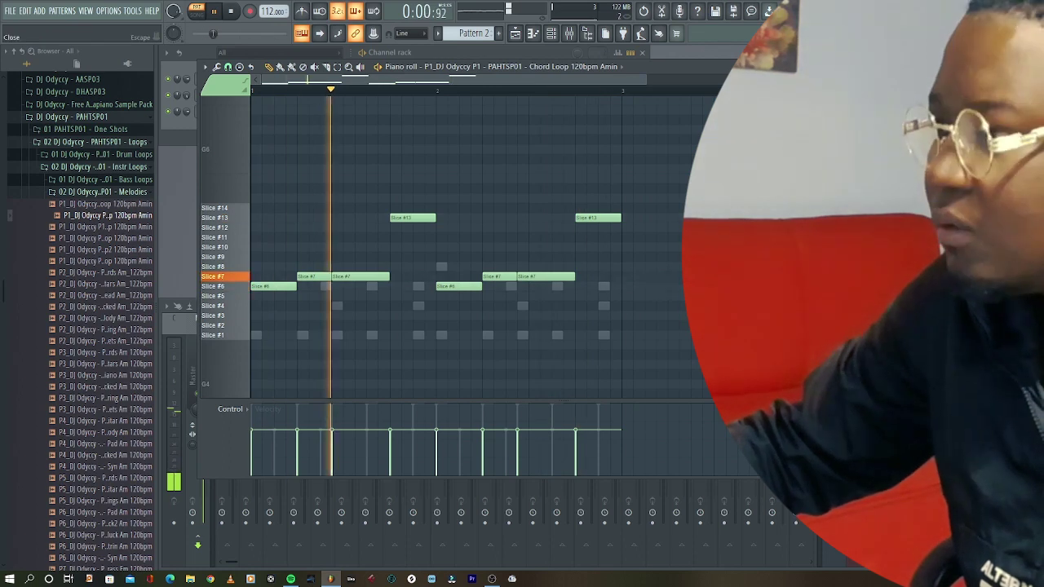
{"action": "key", "text": "space"}
{"action": "key", "text": "F7"}
Set the chord loop's Fruity Slicer pitch to +200 cents, play the groove, then close the slicer.
{"action": "left_click", "coordinate": [303, 109]}
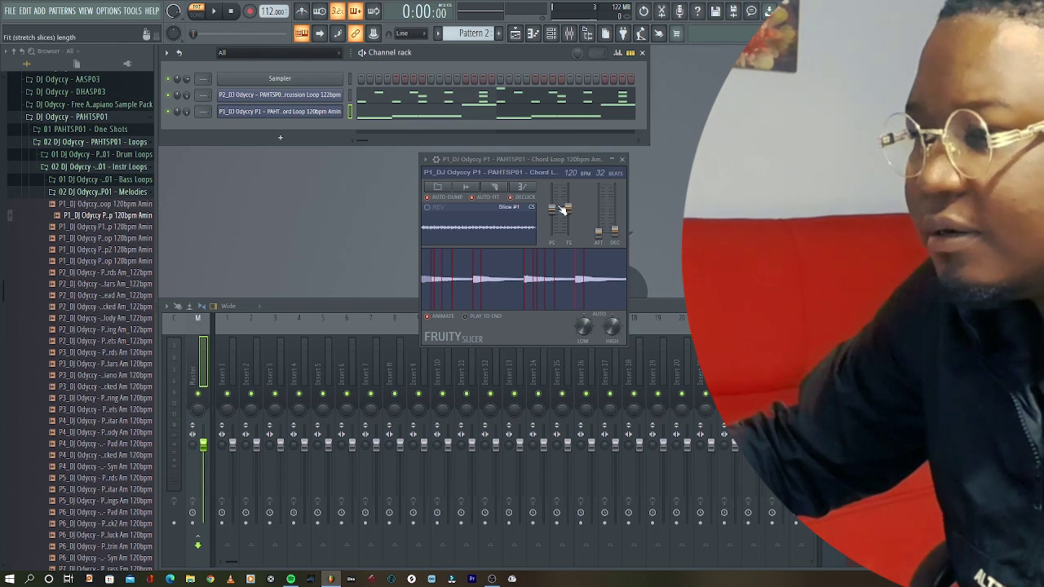
{"action": "left_click_drag", "start_coordinate": [558, 213], "coordinate": [558, 207]}
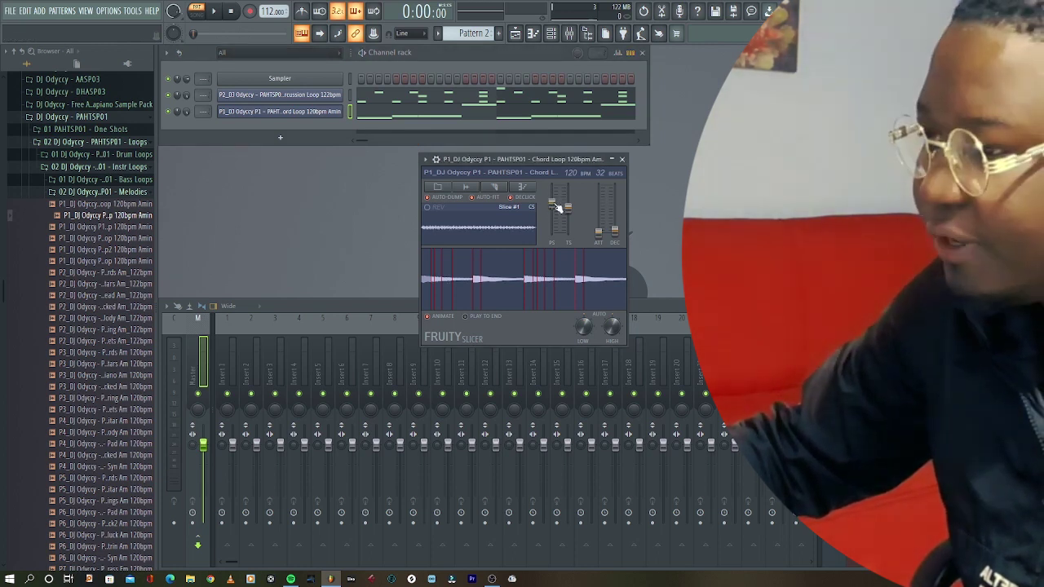
{"action": "key", "text": "space"}
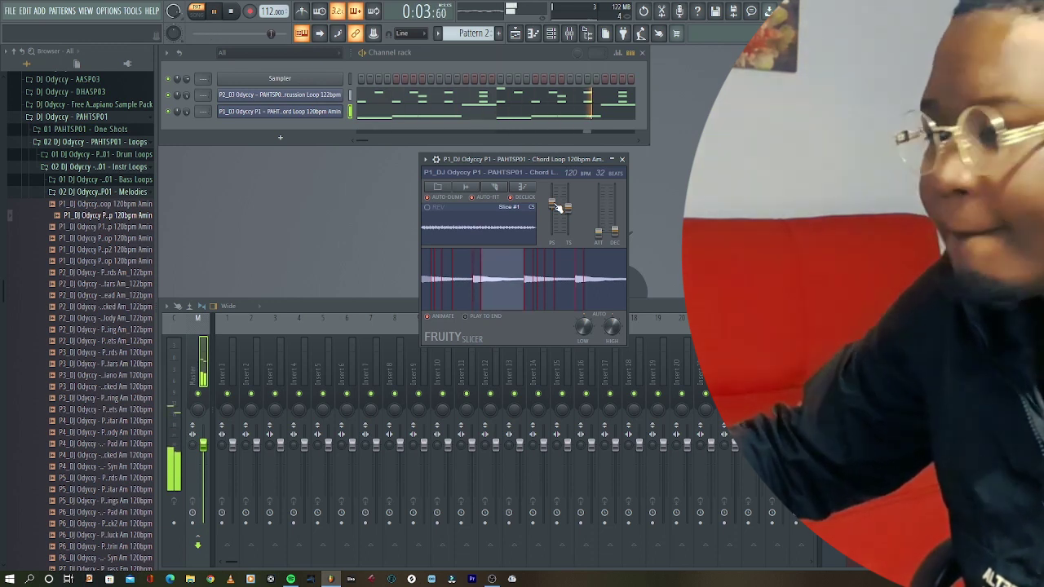
{"action": "left_click", "coordinate": [623, 160]}
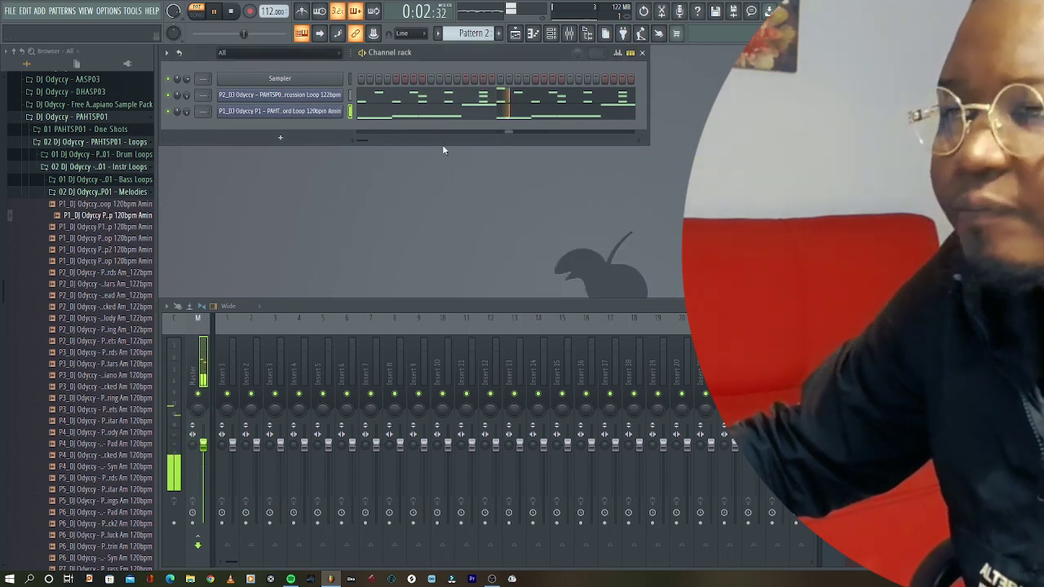
Halt the +200-cent chord groove with the transport Stop button.
{"action": "left_click", "coordinate": [234, 11]}
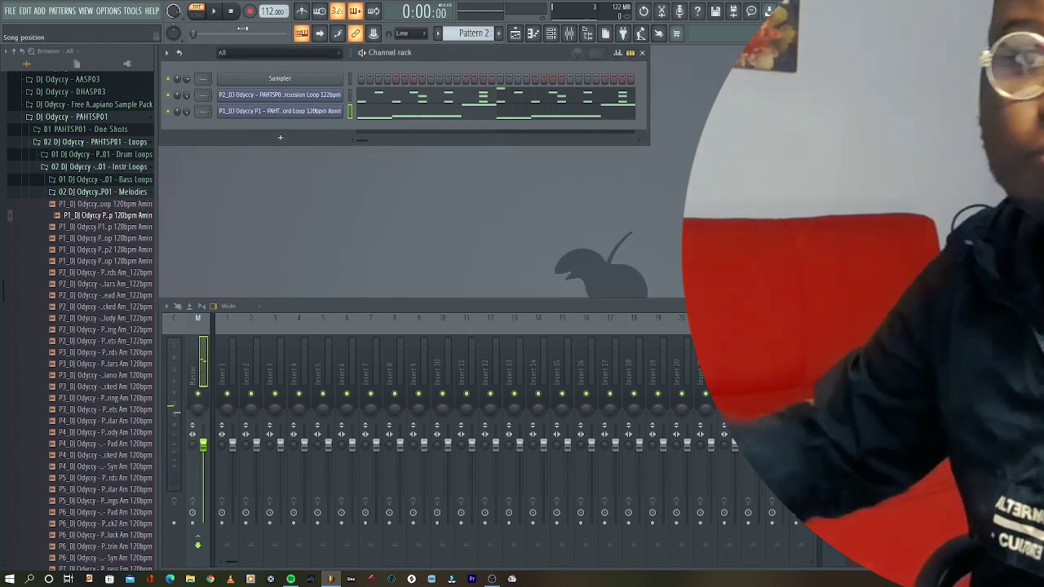